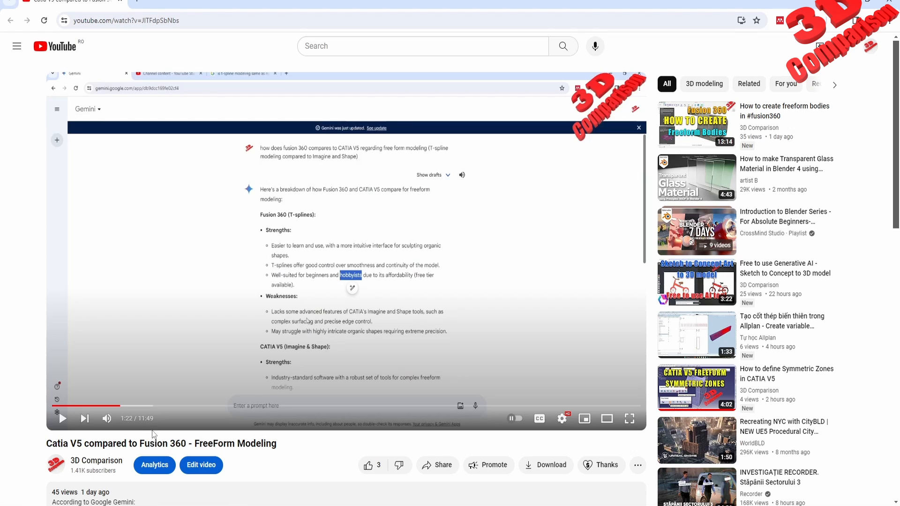
Read the viewer comment and reply under the Catia V5 compared to Fusion 360 video and switch to CATIA V5
{"action": "scroll", "coordinate": [47, 460], "scroll_direction": "down", "scroll_amount": 2}
{"action": "scroll", "coordinate": [47, 460], "scroll_direction": "down", "scroll_amount": 3}
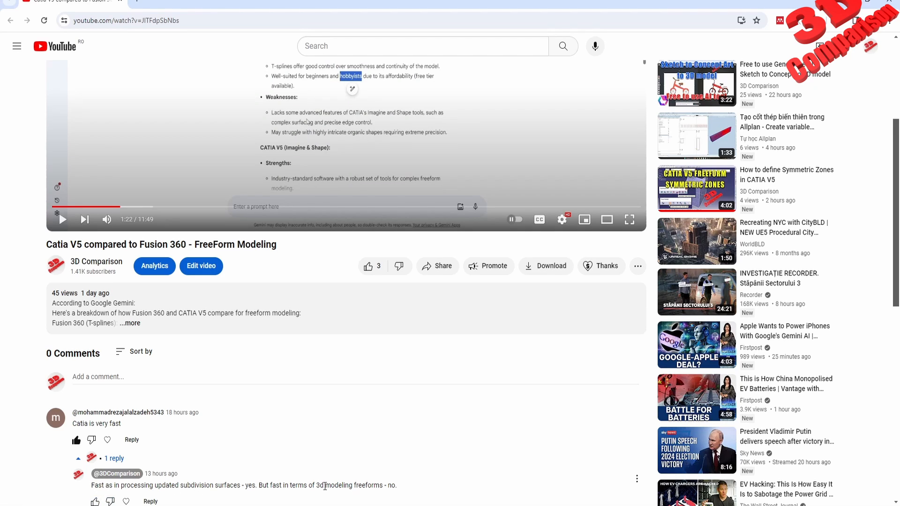
{"action": "scroll", "coordinate": [351, 457], "scroll_direction": "up", "scroll_amount": 4}
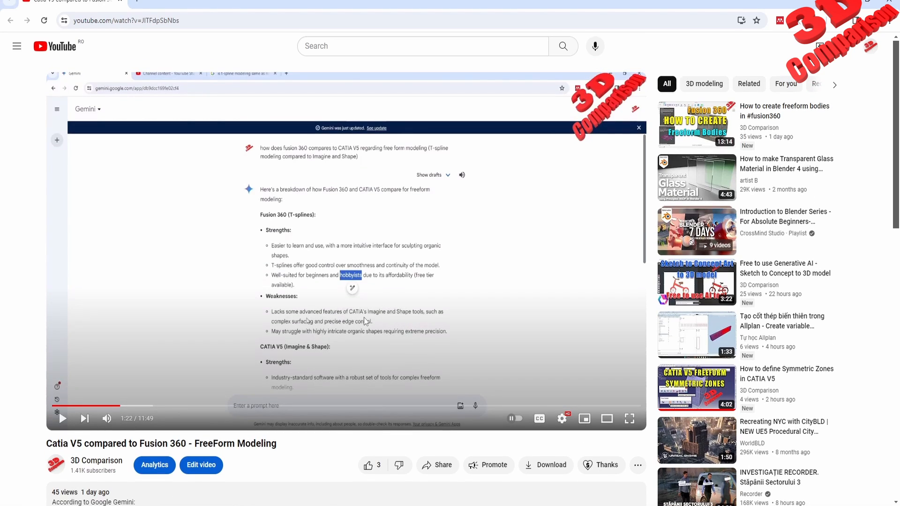
{"action": "left_click", "coordinate": [270, 492]}
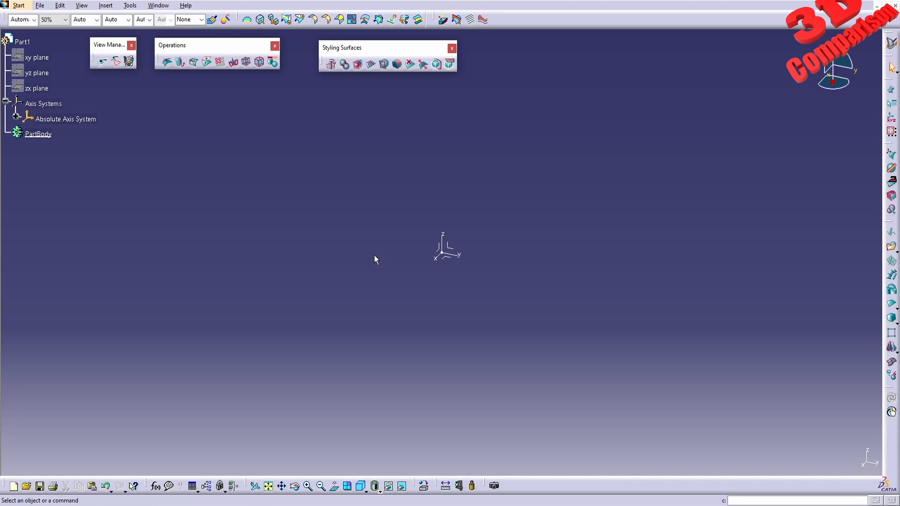
Start a subdivision Extrude and place eight vertices forming a rounded profile around the absolute axis system
{"action": "left_click", "coordinate": [897, 352]}
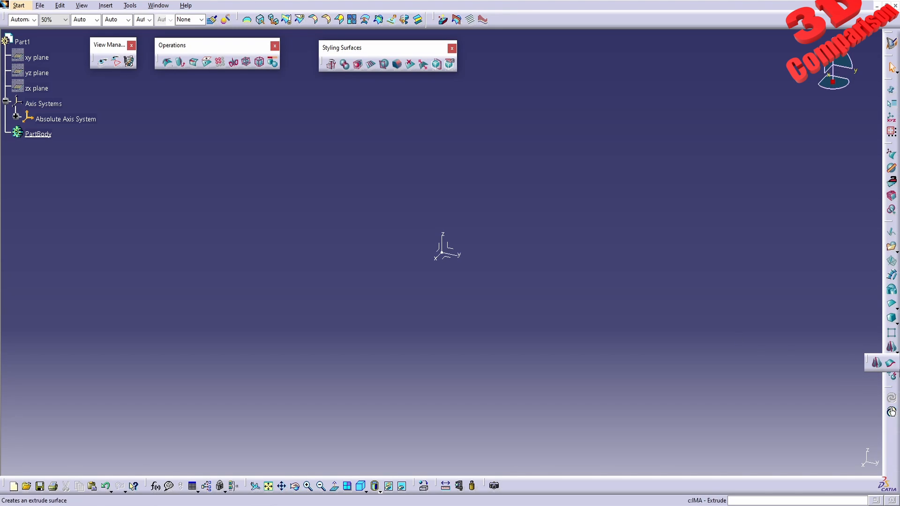
{"action": "left_click", "coordinate": [890, 366]}
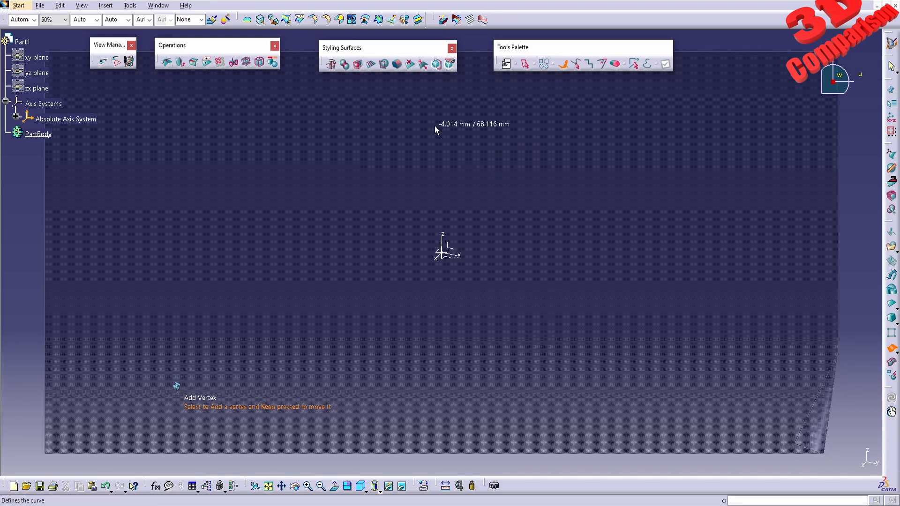
{"action": "left_click", "coordinate": [251, 200]}
{"action": "left_click", "coordinate": [366, 140]}
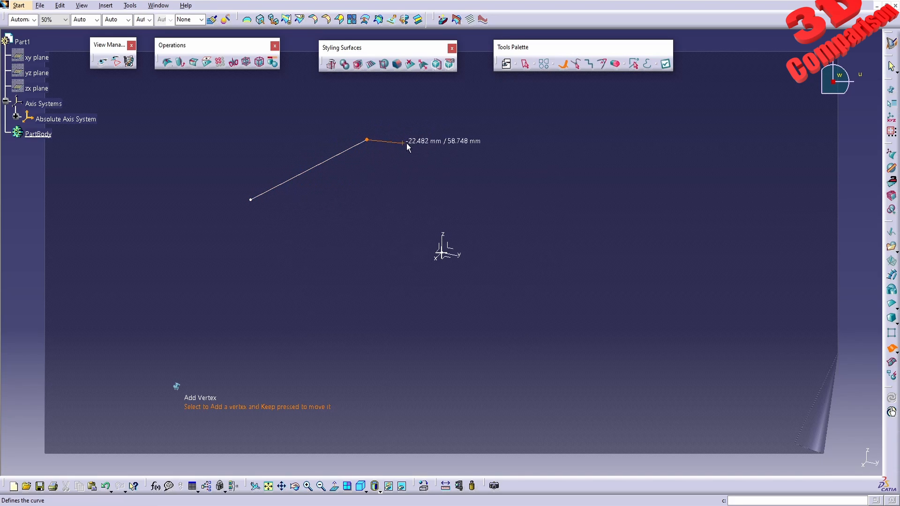
{"action": "double_click", "coordinate": [551, 160]}
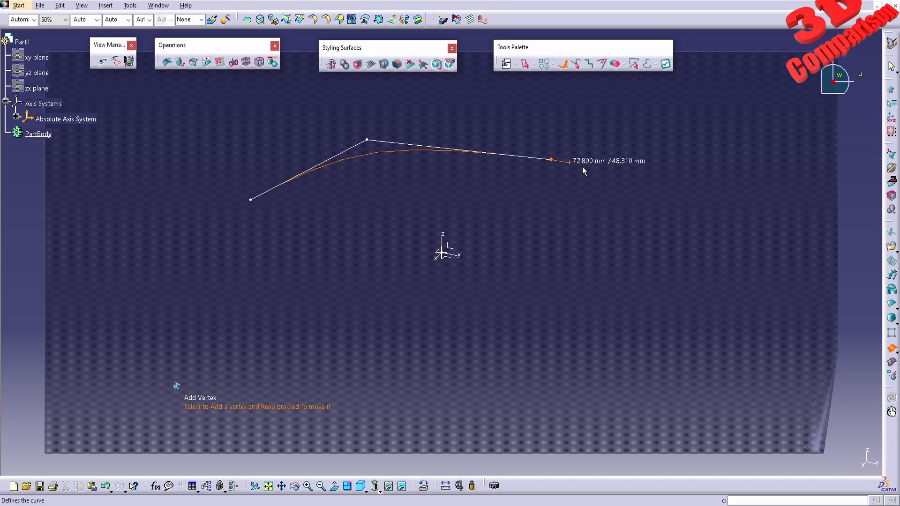
{"action": "left_click", "coordinate": [629, 179]}
{"action": "left_click", "coordinate": [674, 281]}
{"action": "left_click", "coordinate": [590, 366]}
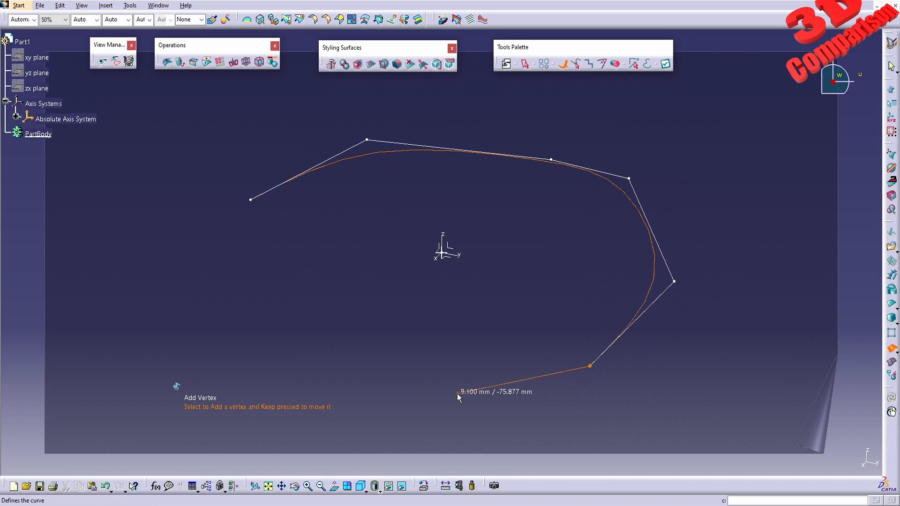
{"action": "left_click", "coordinate": [350, 359]}
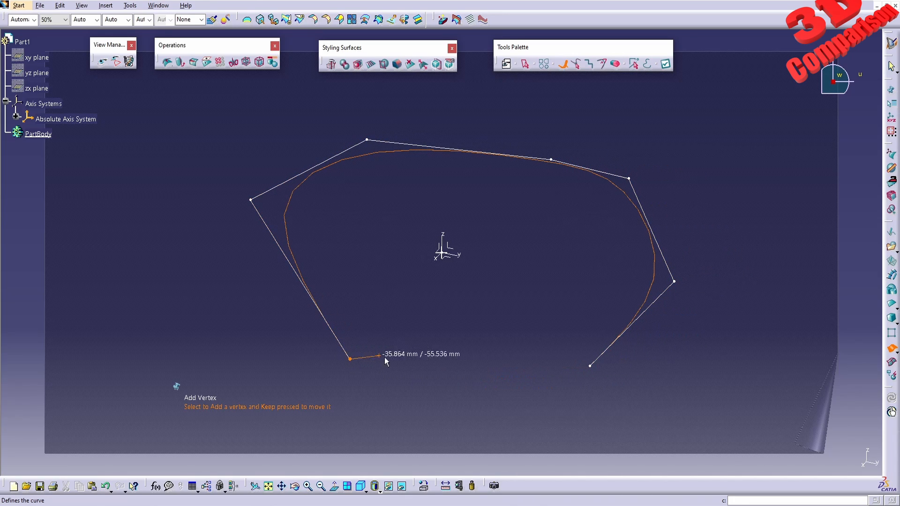
{"action": "left_click", "coordinate": [491, 391]}
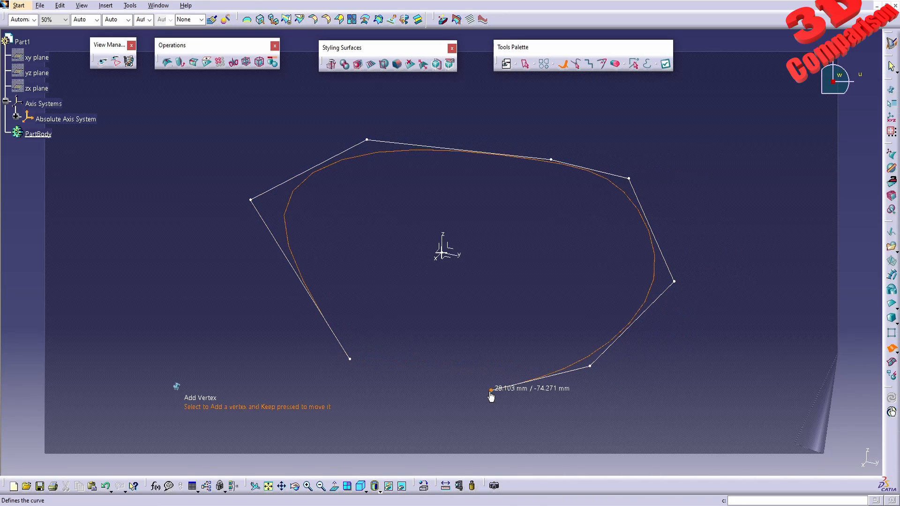
Close the profile curve and apply it to create the extruded ring surface
{"action": "right_click", "coordinate": [449, 384]}
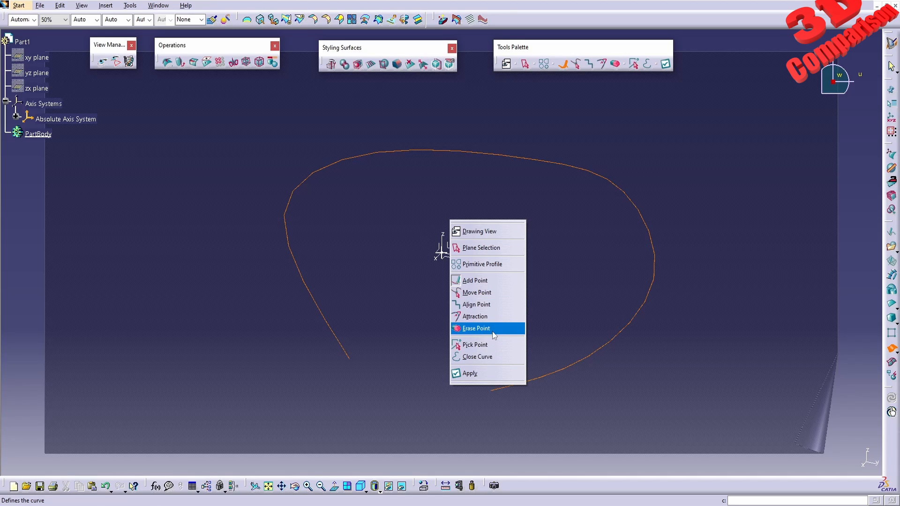
{"action": "left_click", "coordinate": [493, 357]}
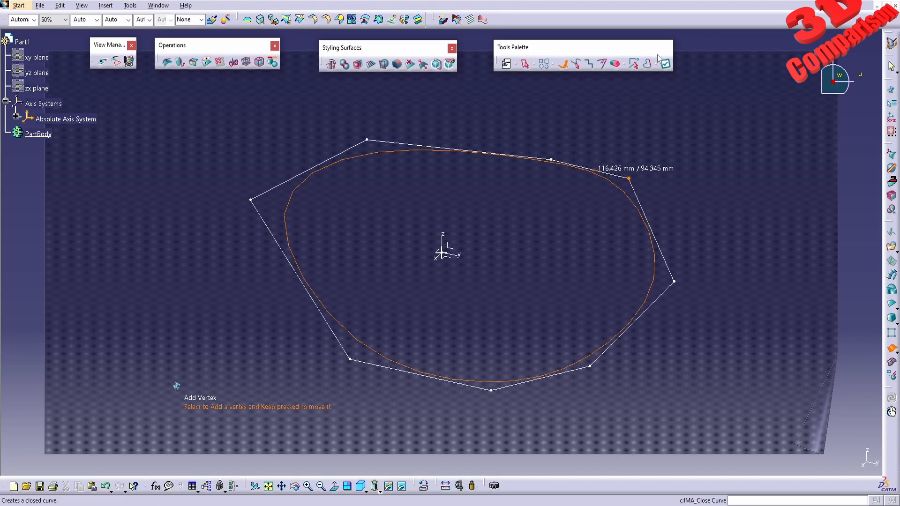
{"action": "left_click", "coordinate": [666, 66]}
Inspect the extruded ring surface from several angles and open its numeric Translation values
{"action": "middle_click_drag", "start_coordinate": [531, 322], "coordinate": [533, 150]}
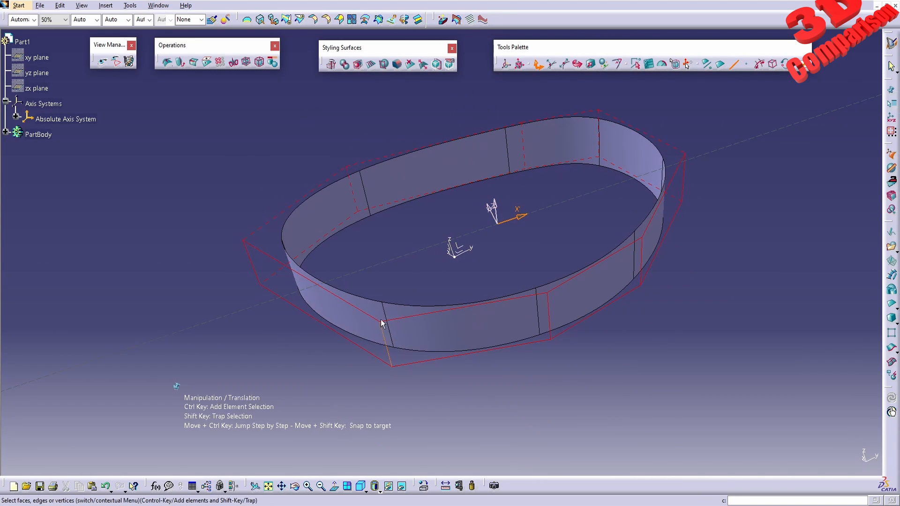
{"action": "middle_click_drag", "start_coordinate": [401, 334], "coordinate": [379, 264]}
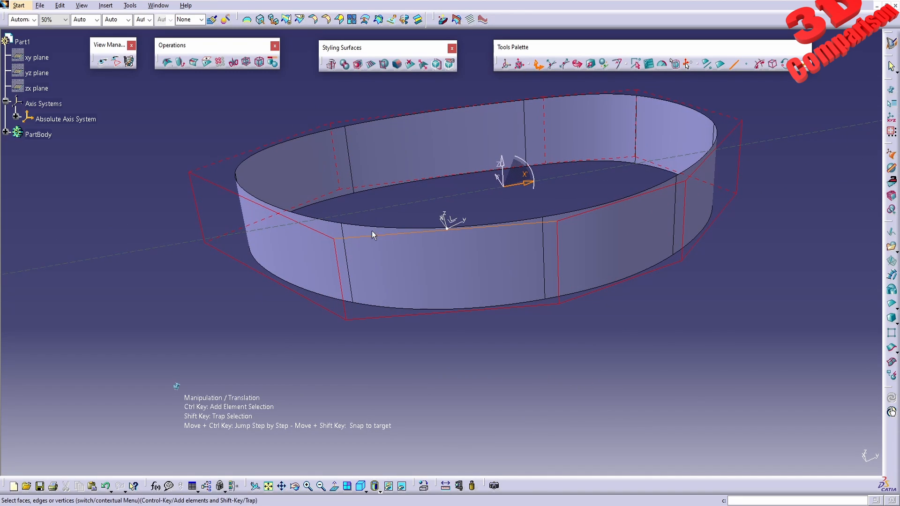
{"action": "middle_click_drag", "start_coordinate": [372, 231], "coordinate": [347, 239]}
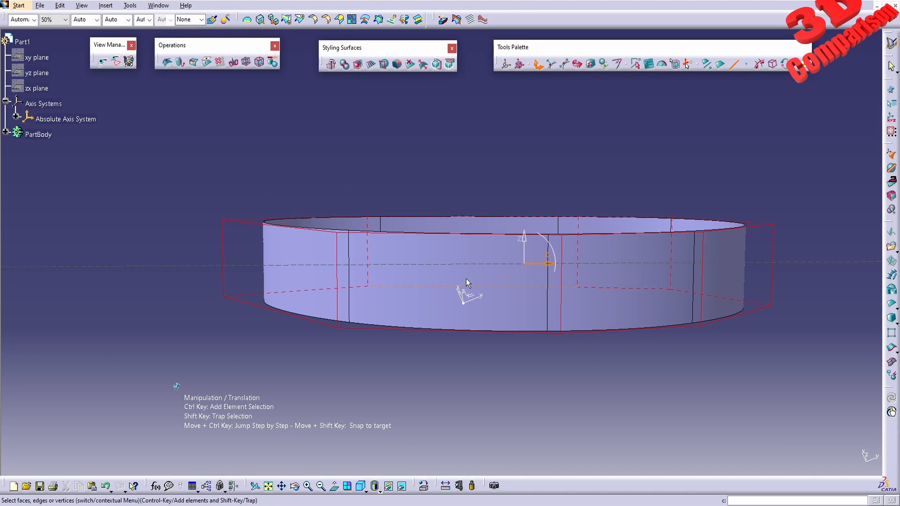
{"action": "middle_click_drag", "start_coordinate": [469, 251], "coordinate": [487, 347]}
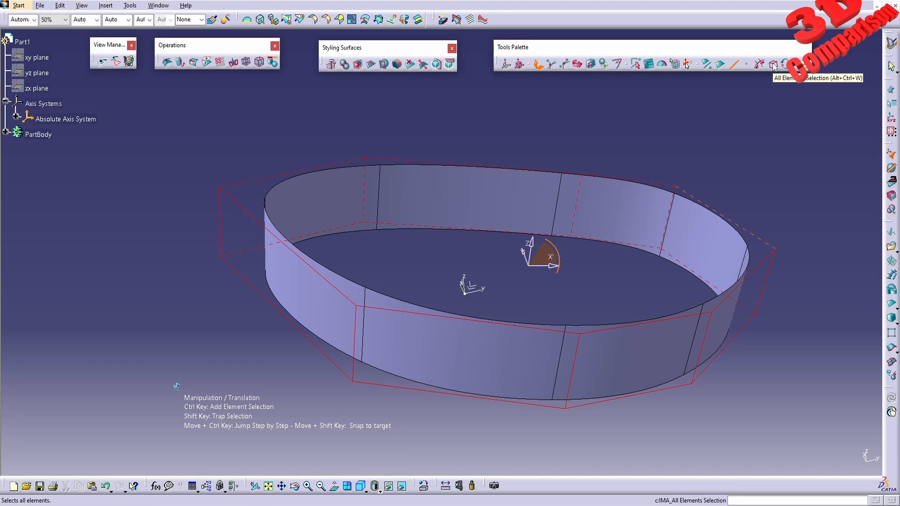
{"action": "left_click", "coordinate": [651, 67]}
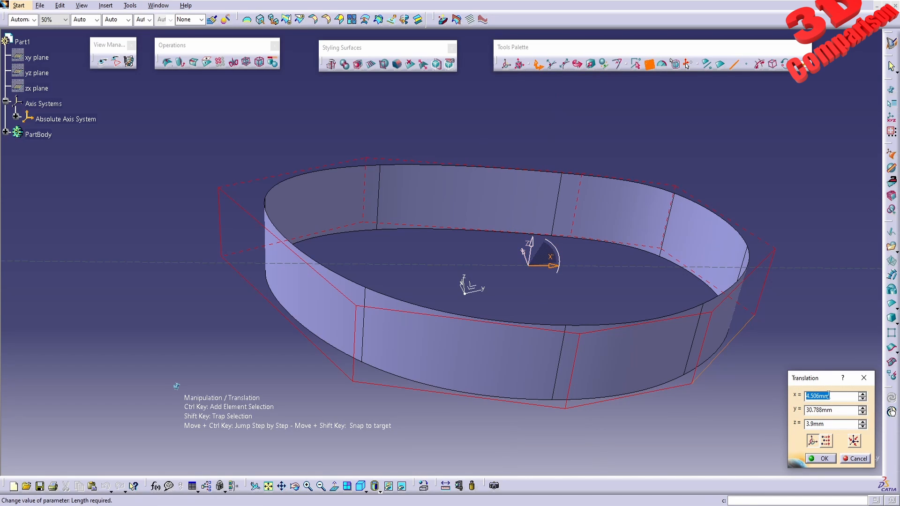
{"action": "left_click", "coordinate": [530, 267]}
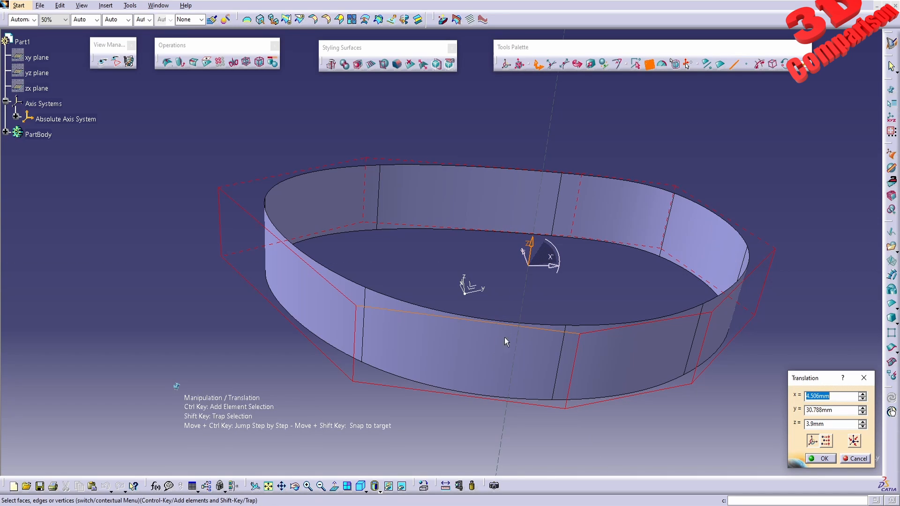
Scale the ring surface to 50 mm along Z with Affinity and finish editing the surface
{"action": "left_click", "coordinate": [591, 65]}
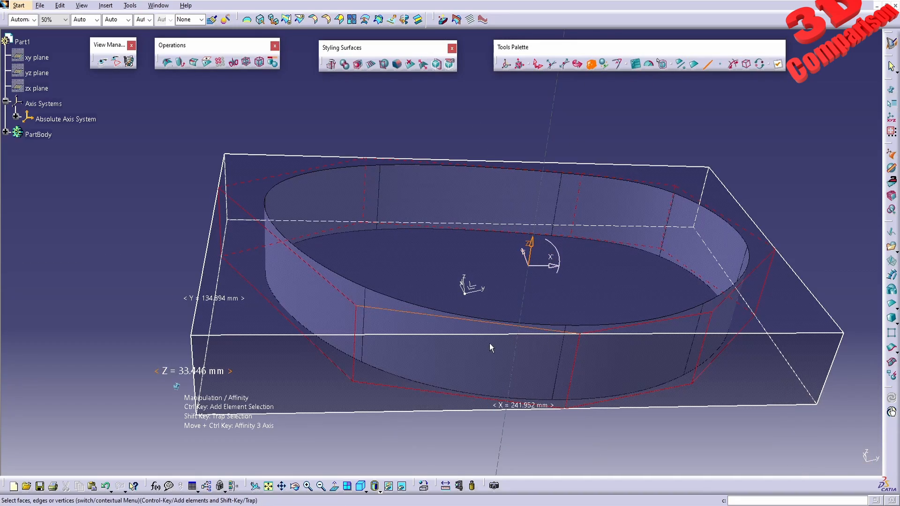
{"action": "middle_click_drag", "start_coordinate": [495, 323], "coordinate": [564, 286]}
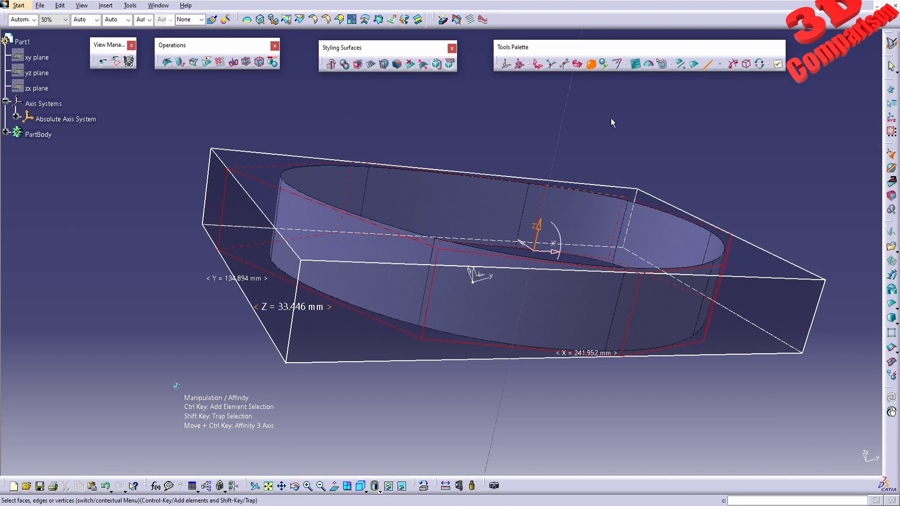
{"action": "left_click", "coordinate": [638, 64]}
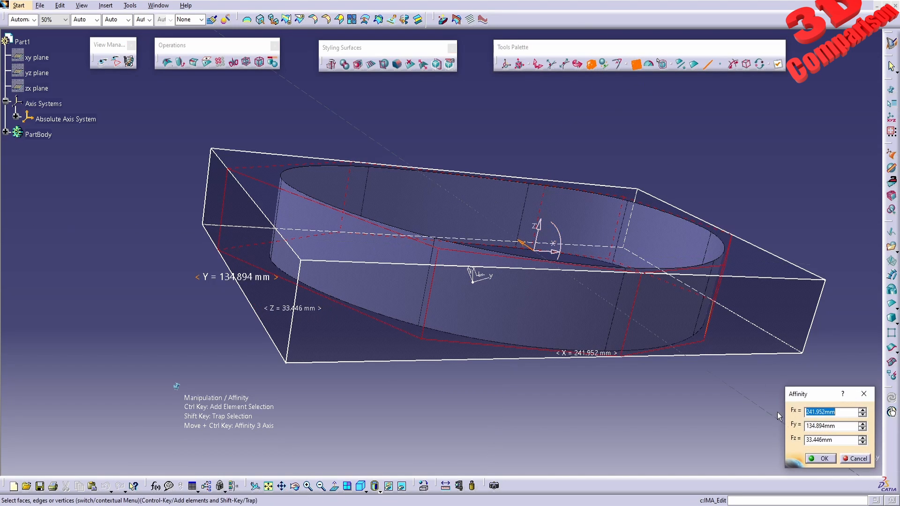
{"action": "double_click", "coordinate": [836, 441]}
{"action": "type", "text": "50"}
{"action": "key", "text": "Return"}
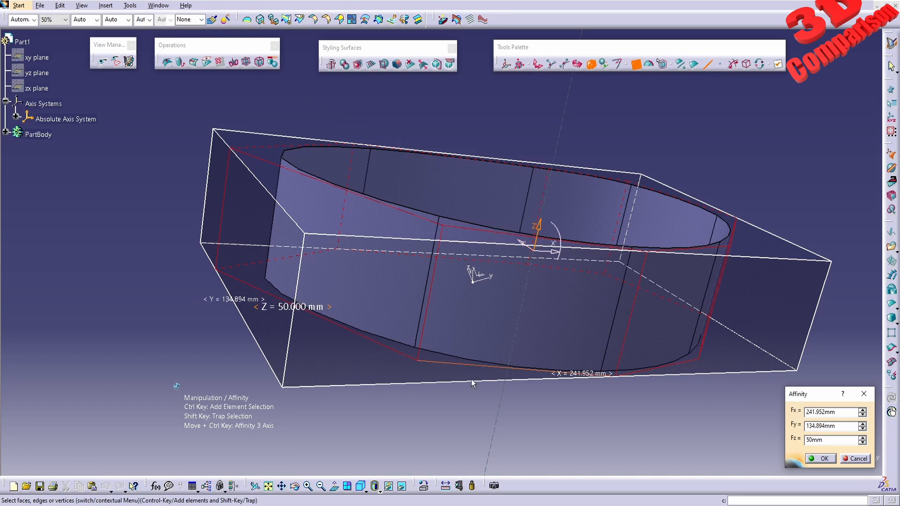
{"action": "left_click", "coordinate": [821, 459]}
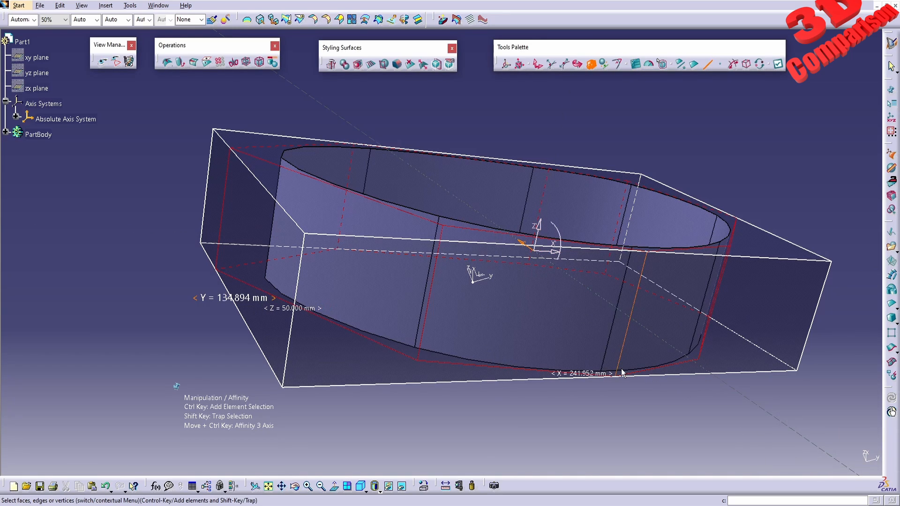
{"action": "key", "text": "Escape"}
{"action": "left_click", "coordinate": [481, 276]}
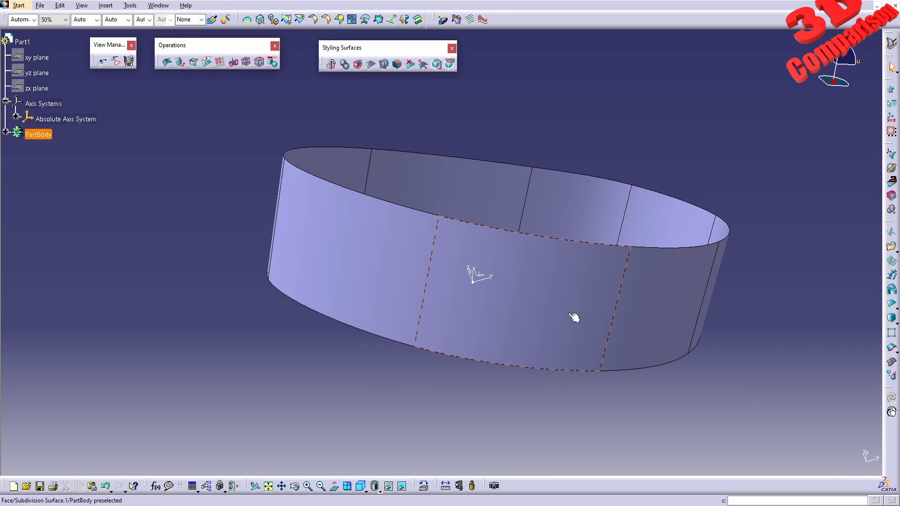
Undock the Creation toolbar and place it floating over the modelling area
{"action": "left_click", "coordinate": [892, 363]}
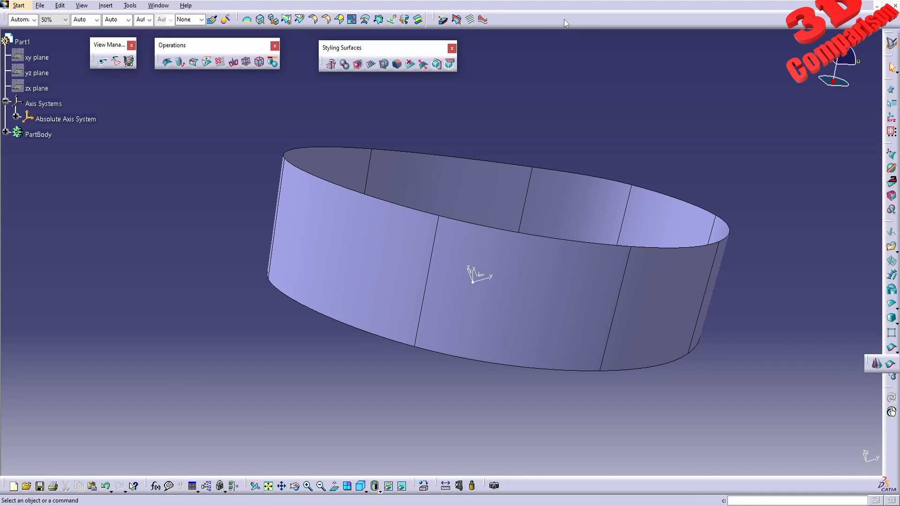
{"action": "left_click_drag", "start_coordinate": [671, 107], "coordinate": [561, 83]}
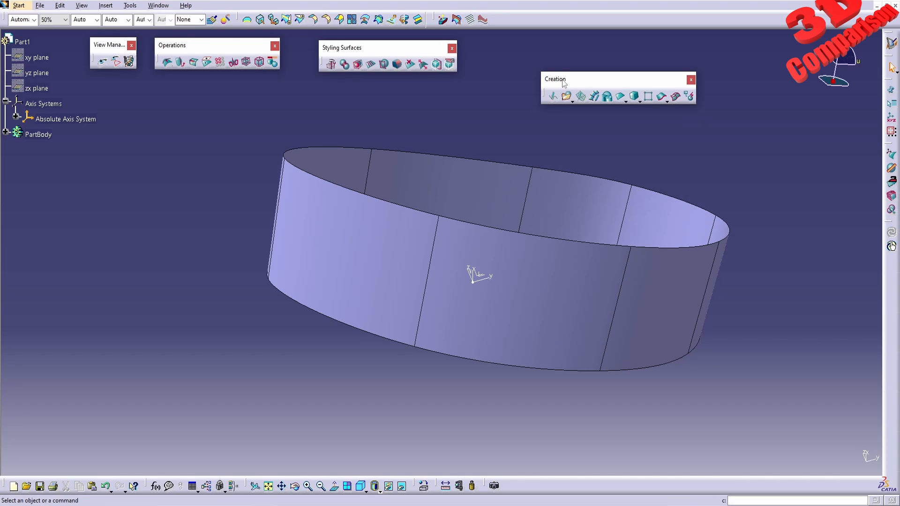
{"action": "left_click", "coordinate": [668, 101]}
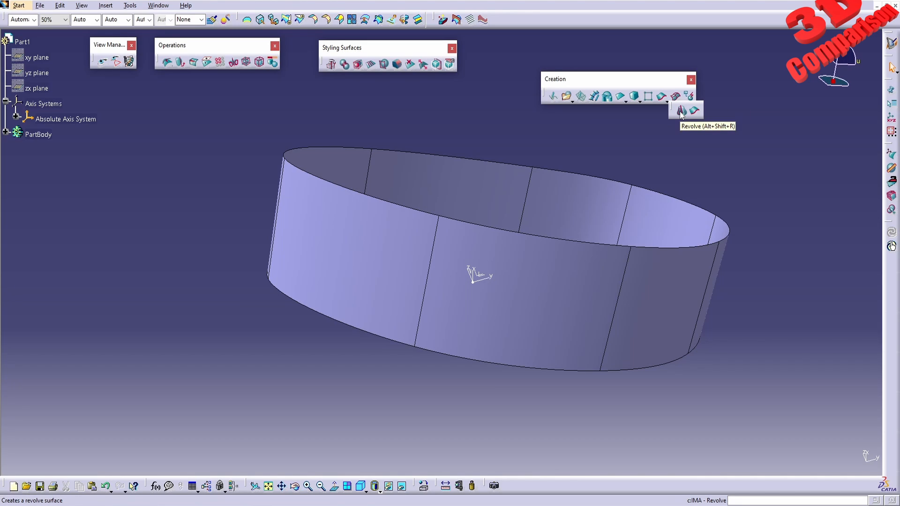
{"action": "left_click", "coordinate": [681, 113]}
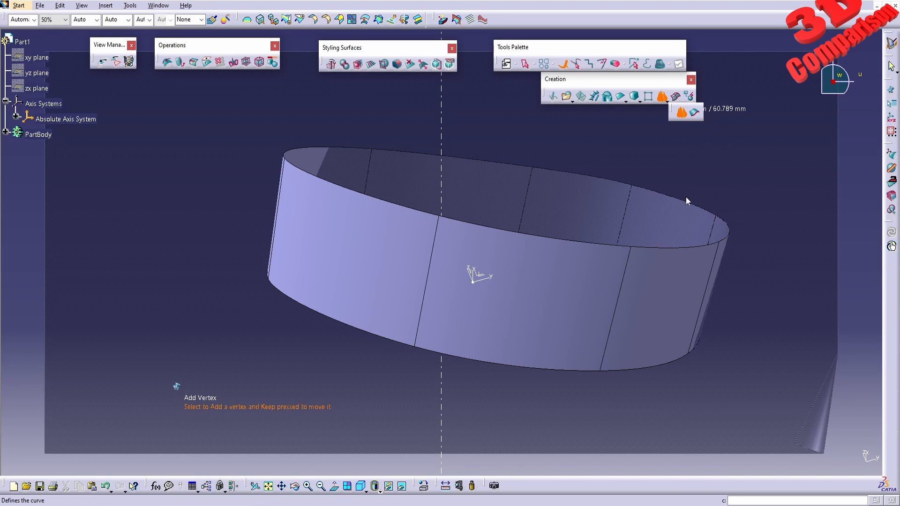
{"action": "key", "text": "Escape"}
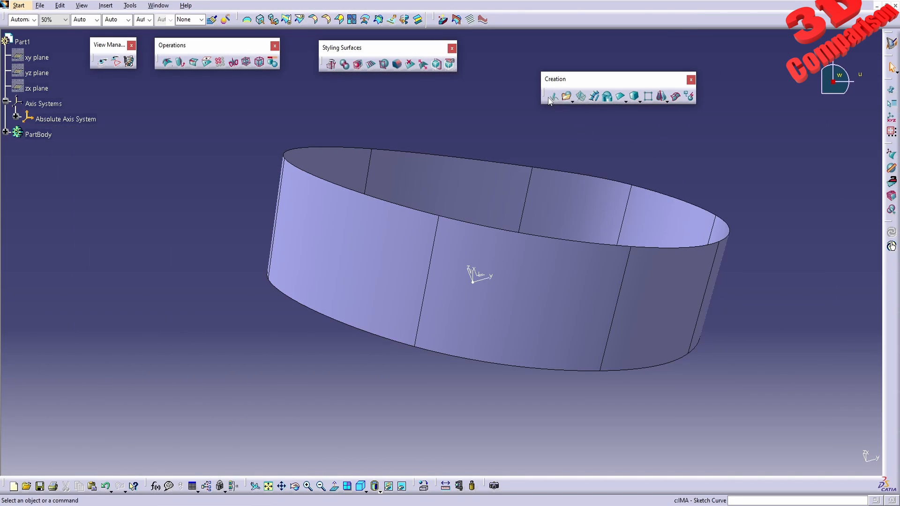
Sketch an open freehand curve with Sketch Curve, rising beside the ring surface and arching above it
{"action": "left_click", "coordinate": [552, 97]}
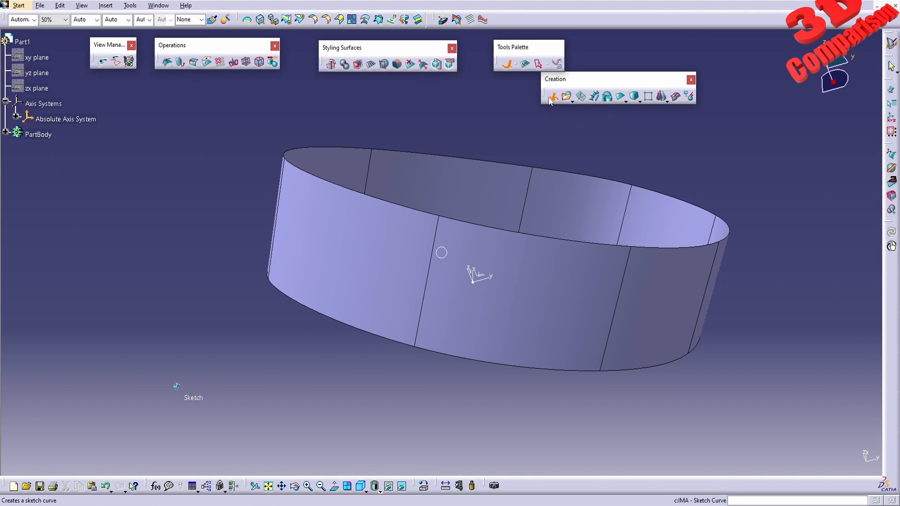
{"action": "left_click", "coordinate": [142, 306]}
{"action": "mouse_move", "coordinate": [153, 263]}
{"action": "left_mouse_down"}
{"action": "mouse_move", "coordinate": [297, 97]}
{"action": "mouse_move", "coordinate": [466, 113]}
{"action": "left_mouse_up"}
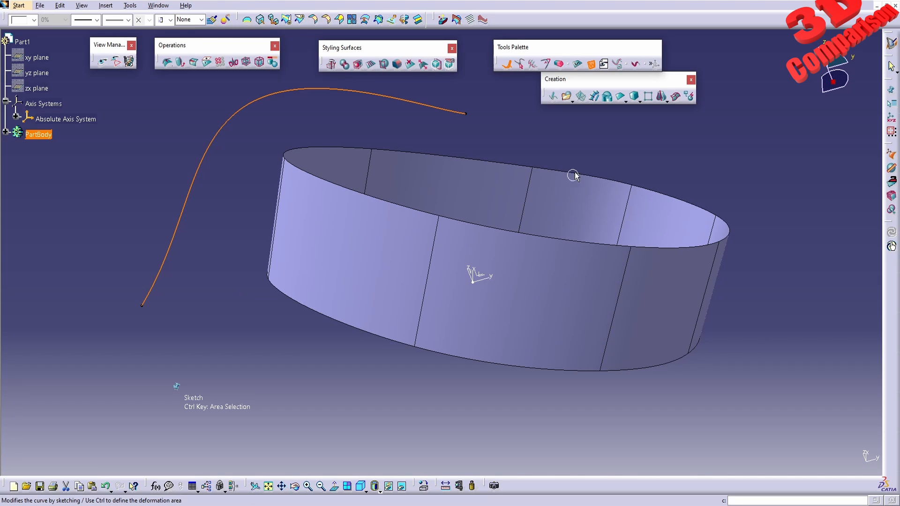
Create an extruded subdivision surface from a vertex profile traced along the sketched curve, starting at its lower end and following the arch
{"action": "left_click", "coordinate": [666, 99]}
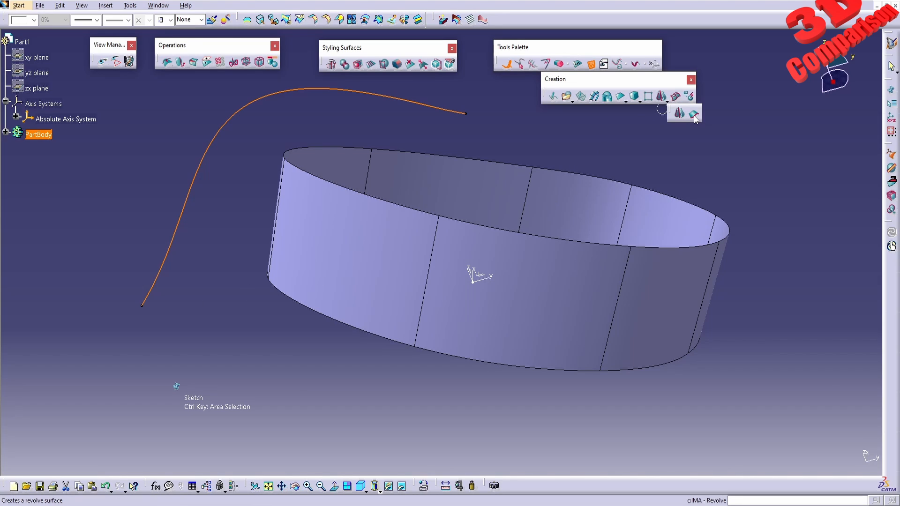
{"action": "left_click", "coordinate": [694, 115]}
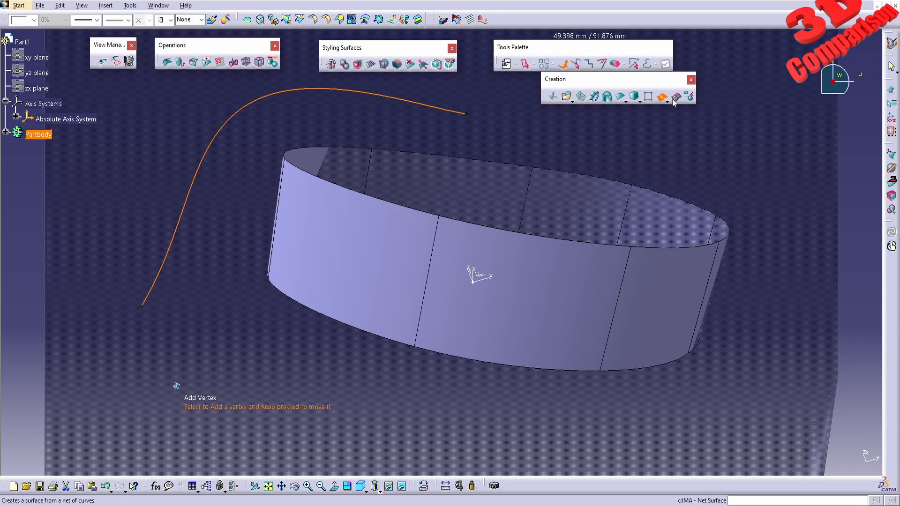
{"action": "left_click", "coordinate": [141, 305]}
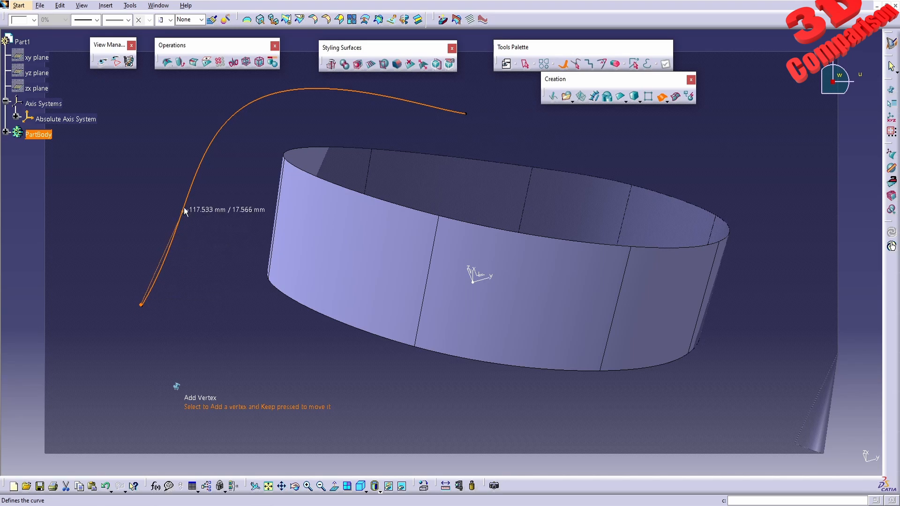
{"action": "left_click", "coordinate": [174, 238]}
{"action": "left_click", "coordinate": [199, 167]}
{"action": "left_click", "coordinate": [231, 116]}
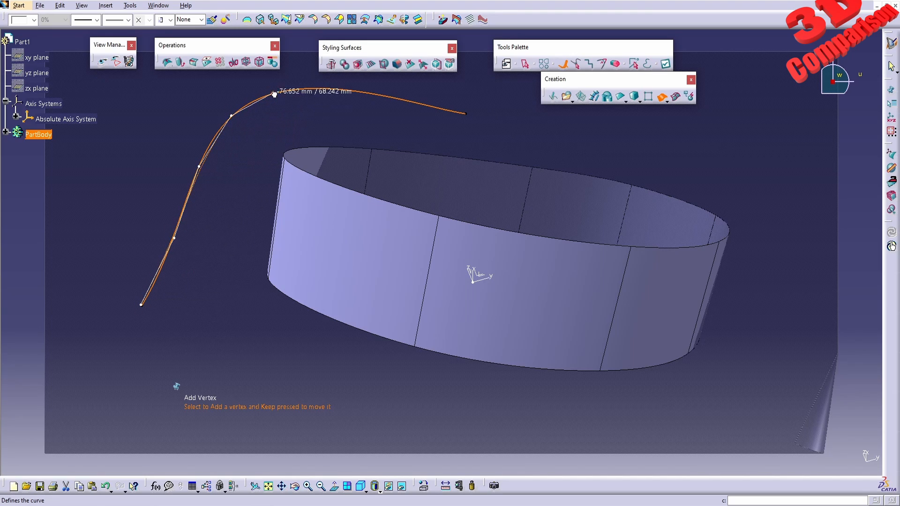
{"action": "left_click", "coordinate": [346, 89]}
{"action": "left_click", "coordinate": [395, 98]}
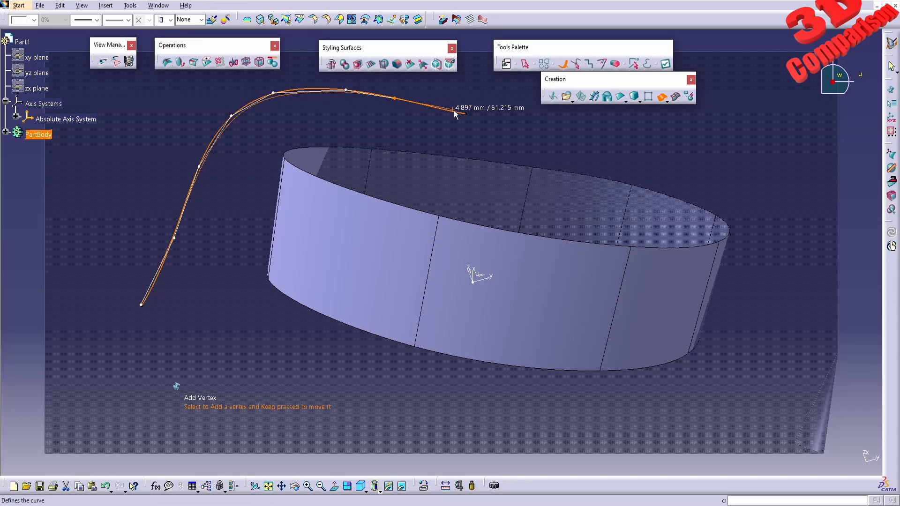
{"action": "left_click", "coordinate": [665, 64]}
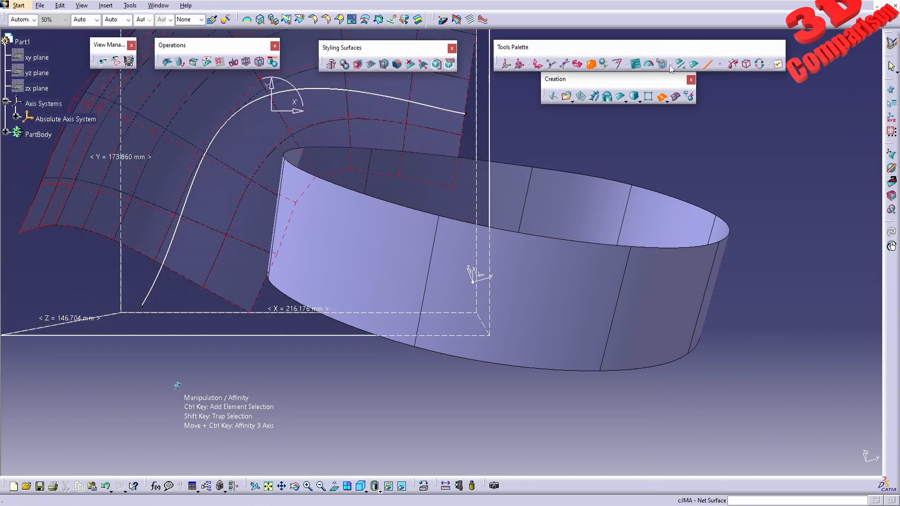
Inspect the new curved surface from several angles and finish editing it
{"action": "middle_click_drag", "start_coordinate": [343, 212], "coordinate": [442, 267]}
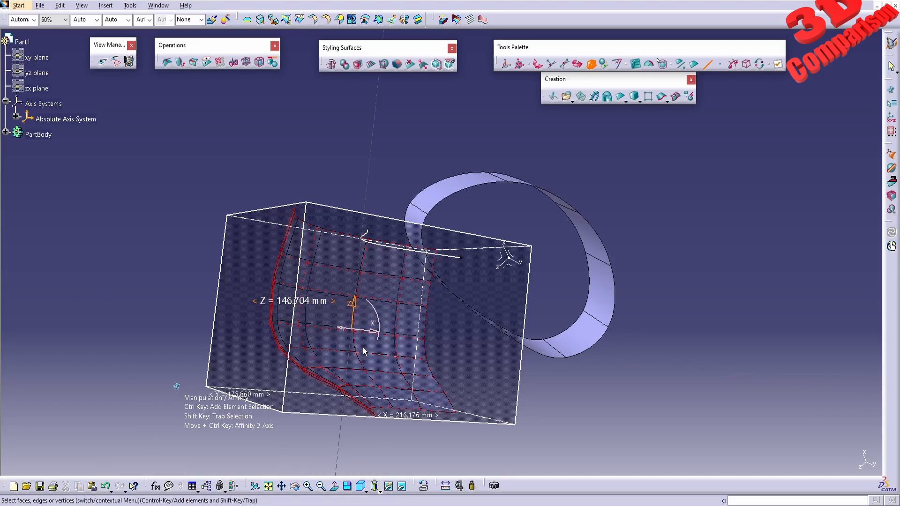
{"action": "middle_click_drag", "start_coordinate": [395, 328], "coordinate": [395, 160]}
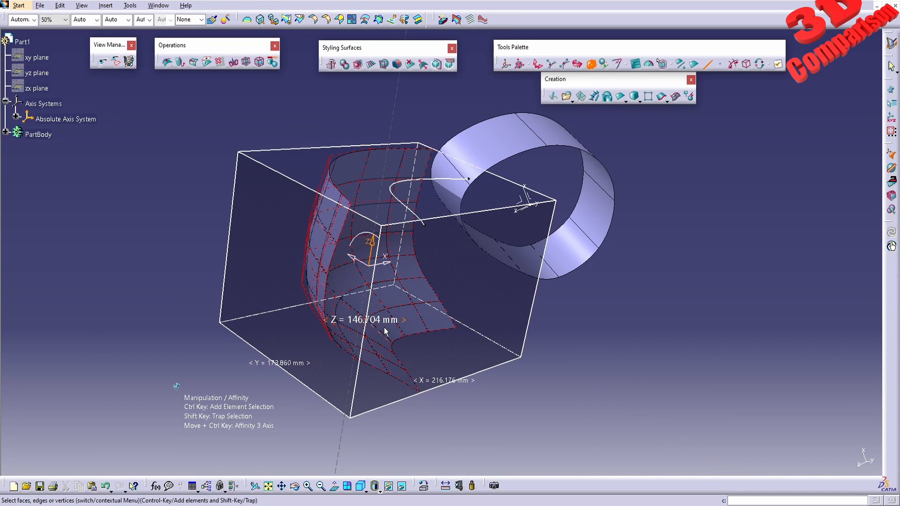
{"action": "double_click", "coordinate": [479, 329]}
{"action": "middle_click_drag", "start_coordinate": [480, 276], "coordinate": [319, 310]}
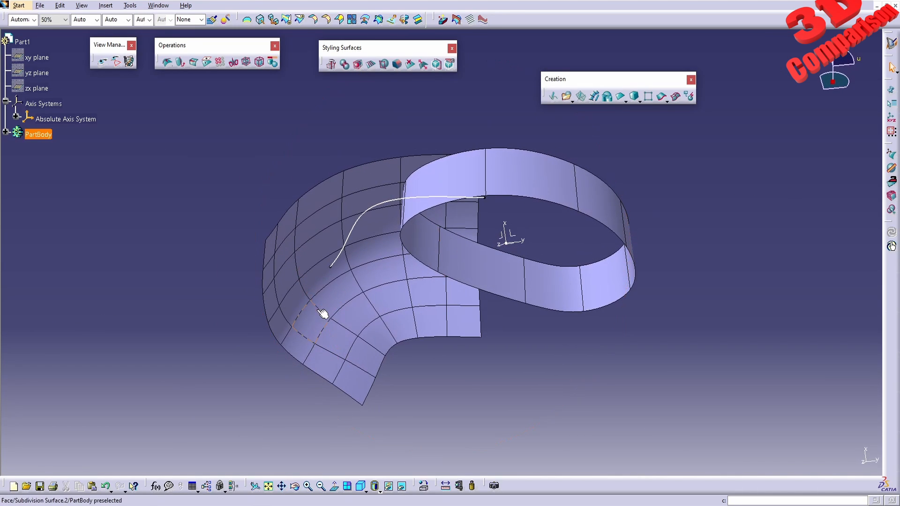
Show the xy, yz and zx planes and hide the Absolute Axis System
{"action": "left_click", "coordinate": [39, 58]}
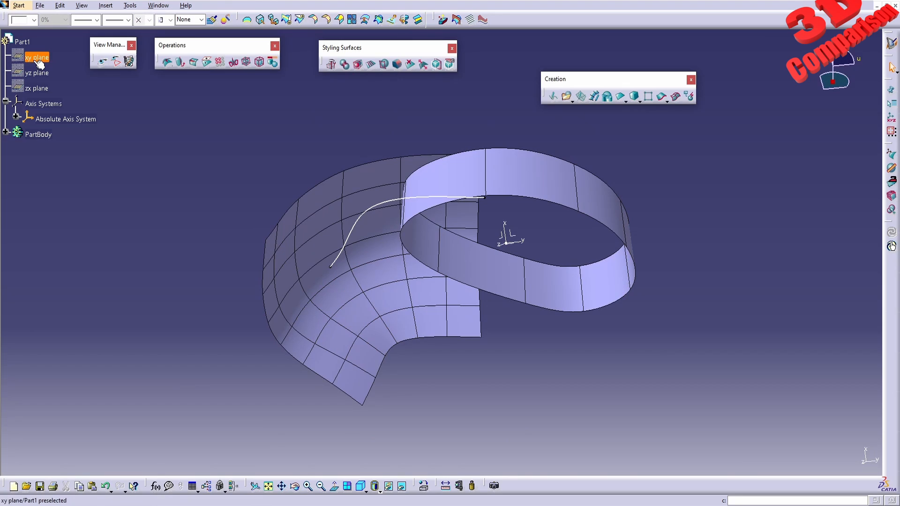
{"action": "right_click", "coordinate": [39, 64]}
{"action": "left_click", "coordinate": [56, 89]}
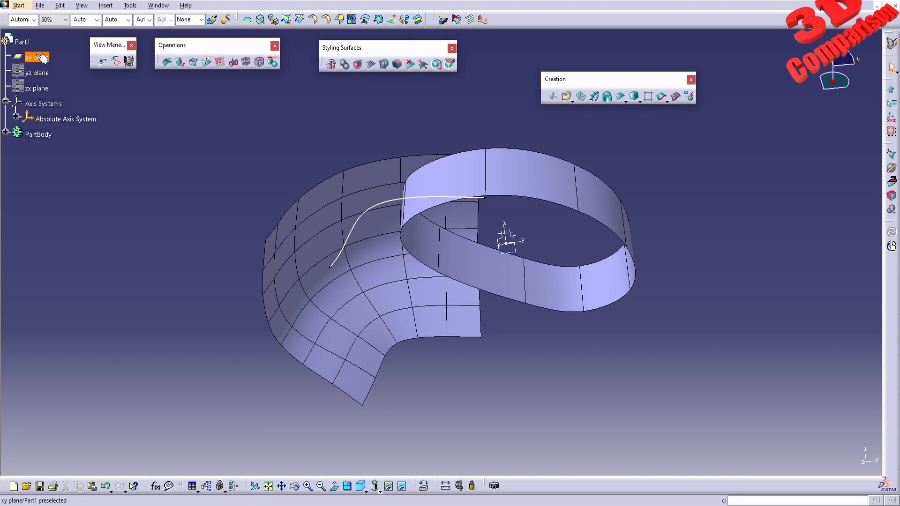
{"action": "right_click", "coordinate": [55, 118]}
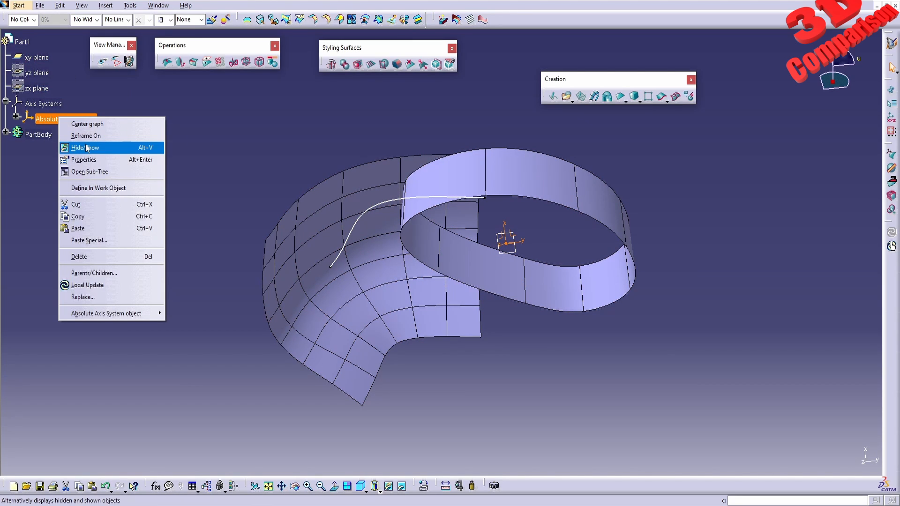
{"action": "left_click", "coordinate": [86, 148]}
{"action": "right_click", "coordinate": [37, 74]}
{"action": "left_click", "coordinate": [52, 101]}
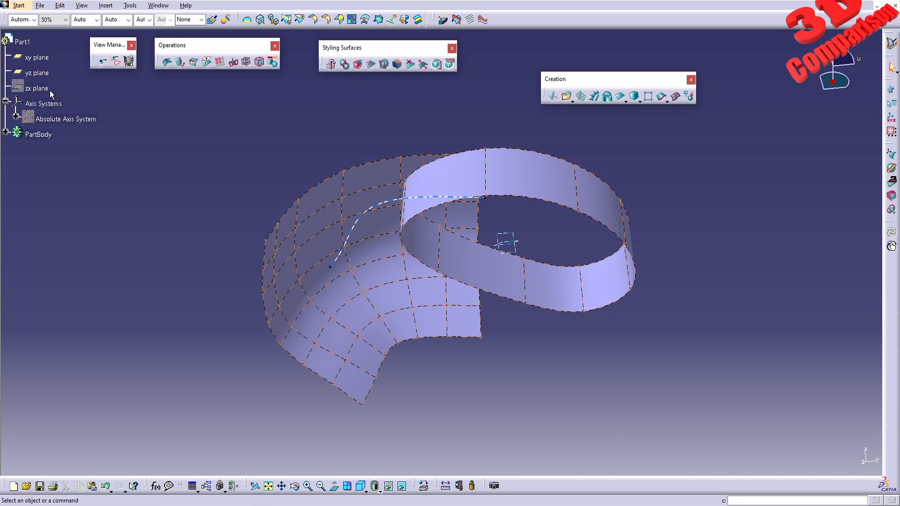
{"action": "right_click", "coordinate": [46, 90]}
{"action": "left_click", "coordinate": [64, 121]}
Switch to the Generative Shape Design workbench and open a sketch on the xy plane
{"action": "middle_click_drag", "start_coordinate": [407, 211], "coordinate": [481, 337]}
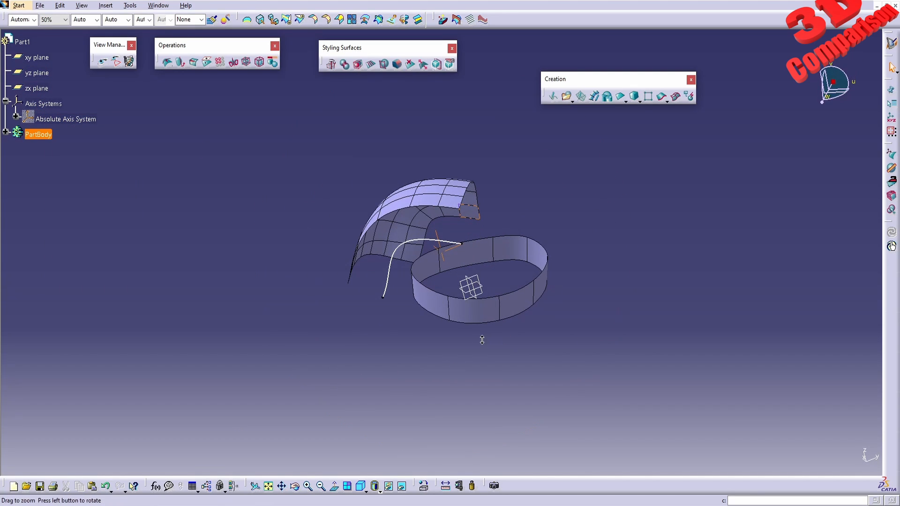
{"action": "left_click", "coordinate": [480, 288]}
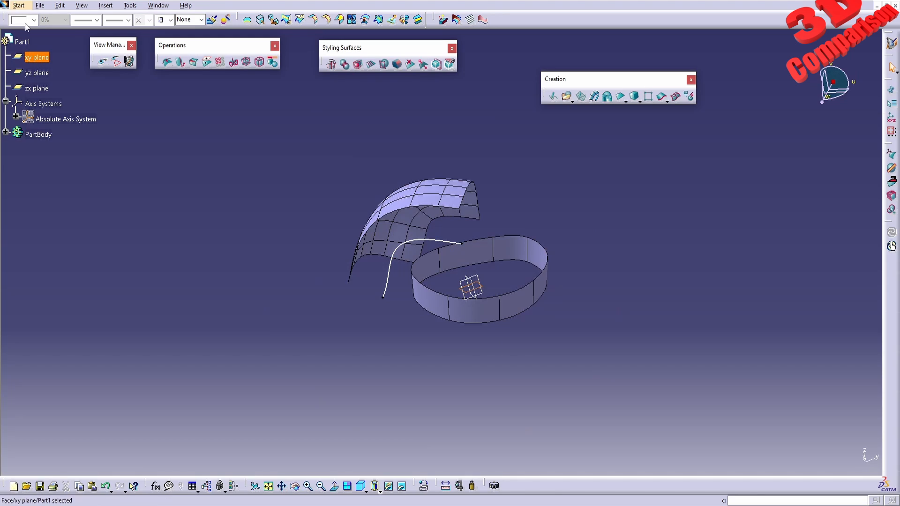
{"action": "left_click", "coordinate": [19, 5]}
{"action": "mouse_move", "coordinate": [48, 46]}
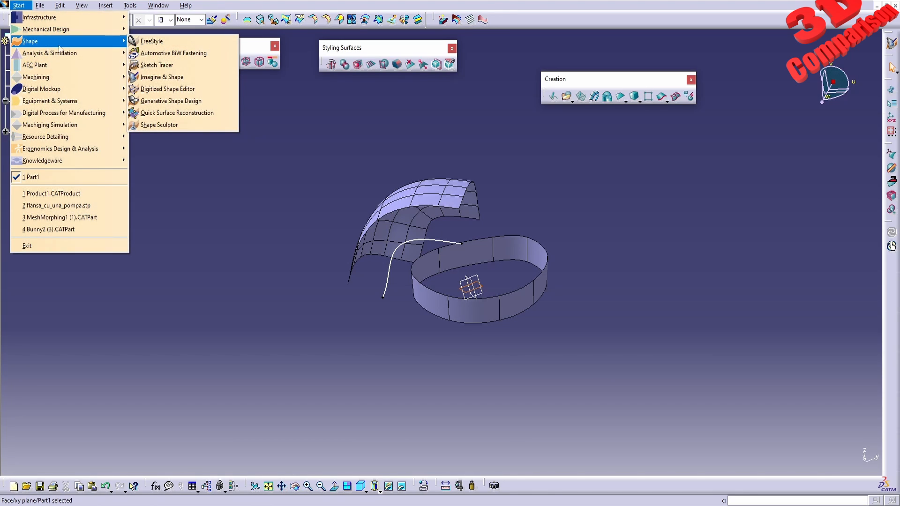
{"action": "left_click", "coordinate": [171, 100]}
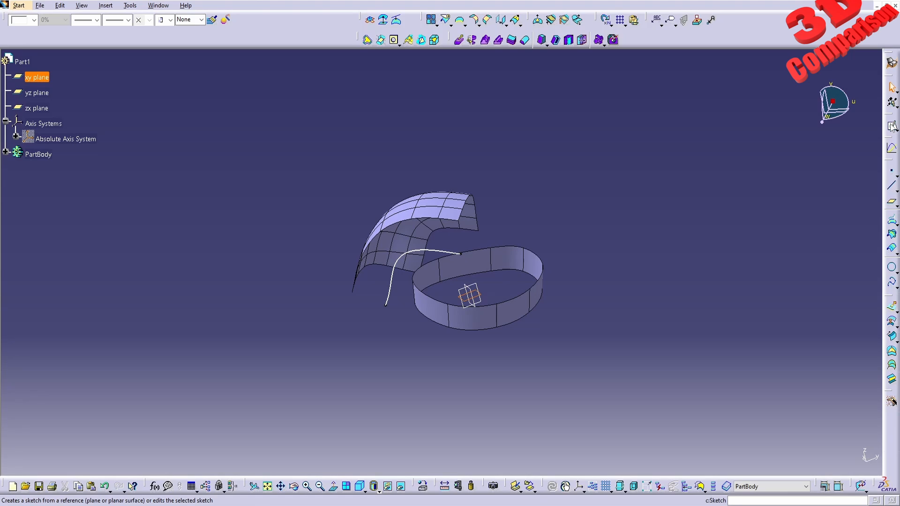
{"action": "left_click", "coordinate": [893, 126]}
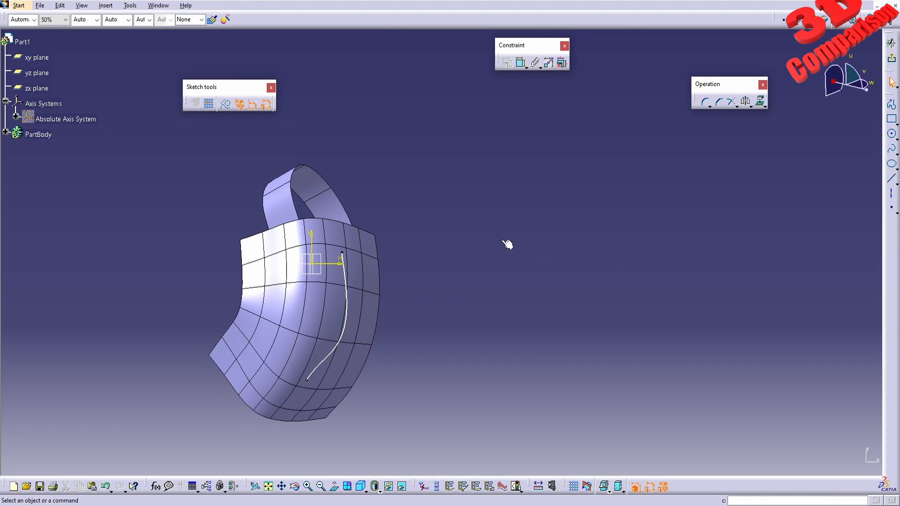
Sketch an open six-point spline arching over the existing surfaces and exit the sketch
{"action": "mouse_move", "coordinate": [508, 244]}
{"action": "middle_mouse_down"}
{"action": "mouse_move", "coordinate": [616, 244]}
{"action": "mouse_move", "coordinate": [615, 290]}
{"action": "middle_mouse_up"}
{"action": "left_click", "coordinate": [892, 149]}
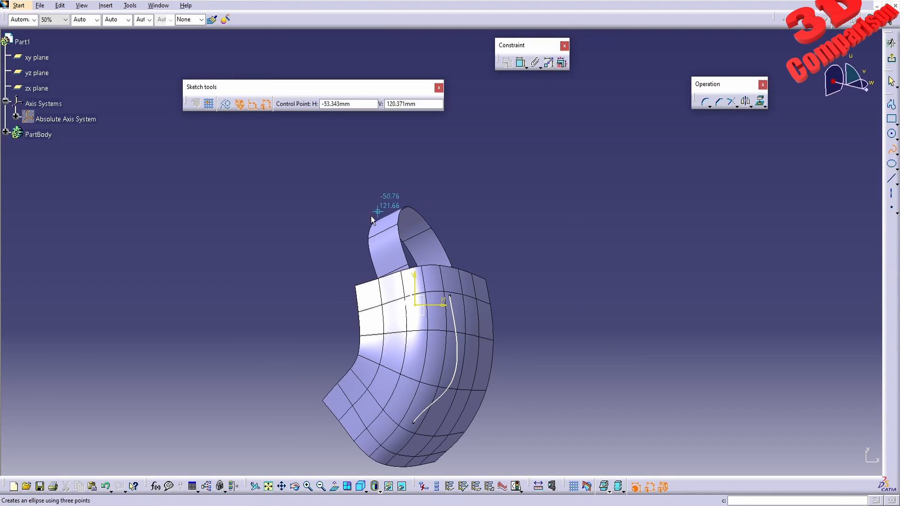
{"action": "left_click", "coordinate": [212, 267]}
{"action": "left_click", "coordinate": [318, 182]}
{"action": "left_click", "coordinate": [513, 134]}
{"action": "left_click", "coordinate": [613, 166]}
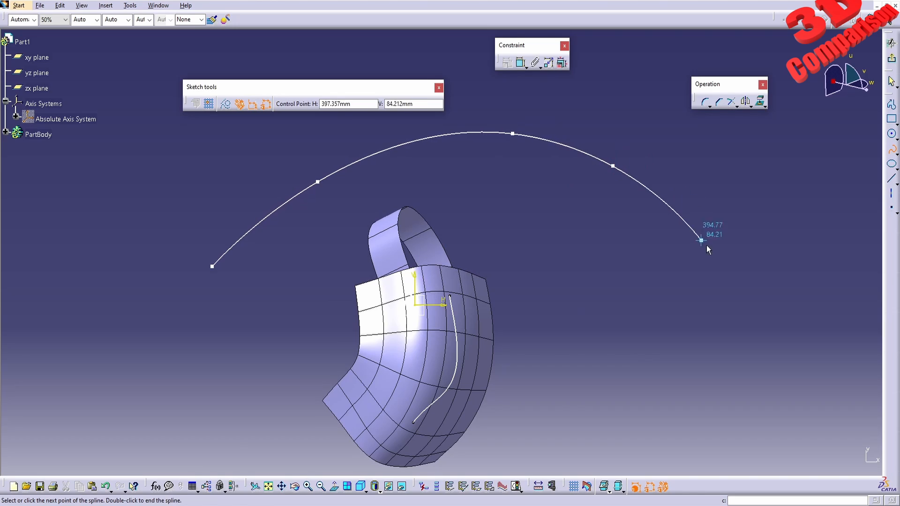
{"action": "left_click", "coordinate": [711, 248]}
{"action": "double_click", "coordinate": [758, 340]}
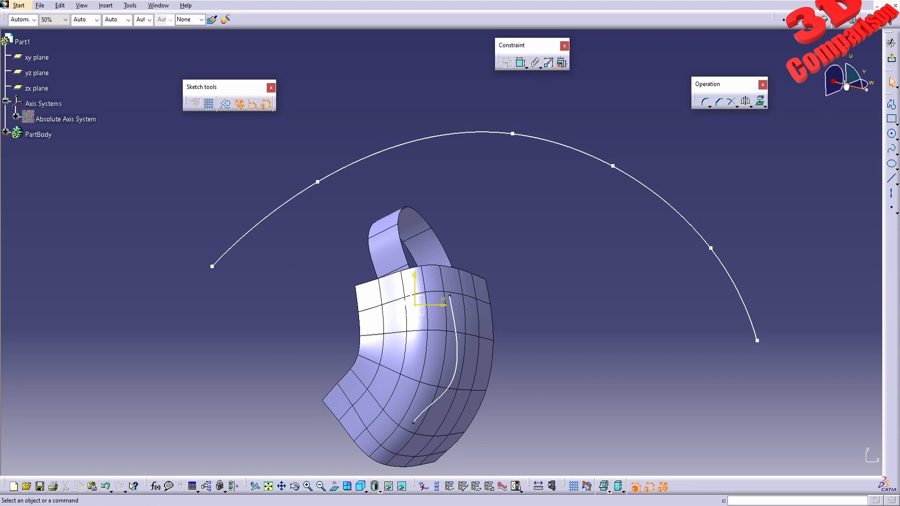
{"action": "left_click", "coordinate": [891, 58]}
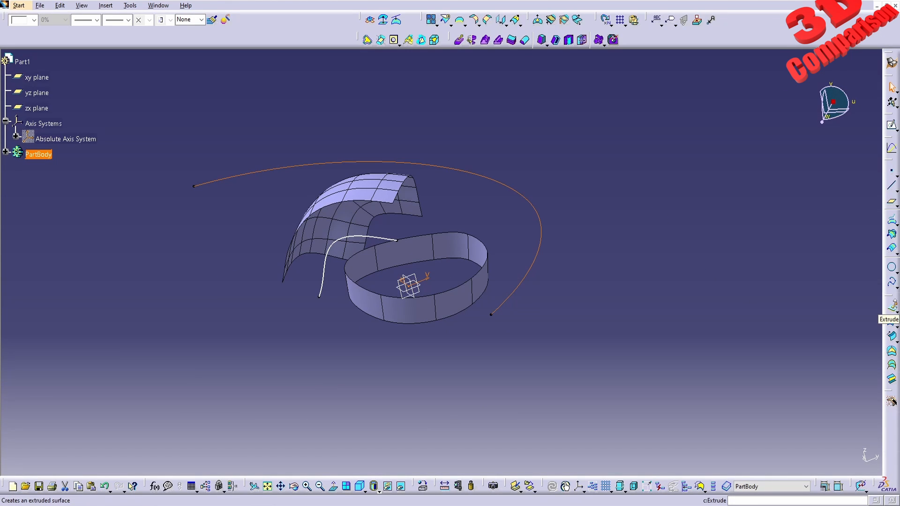
Preview a surface extrusion of the spline sketch with a 50 mm Limit 1 along the sketch normal, and cancel it
{"action": "left_click", "coordinate": [896, 309]}
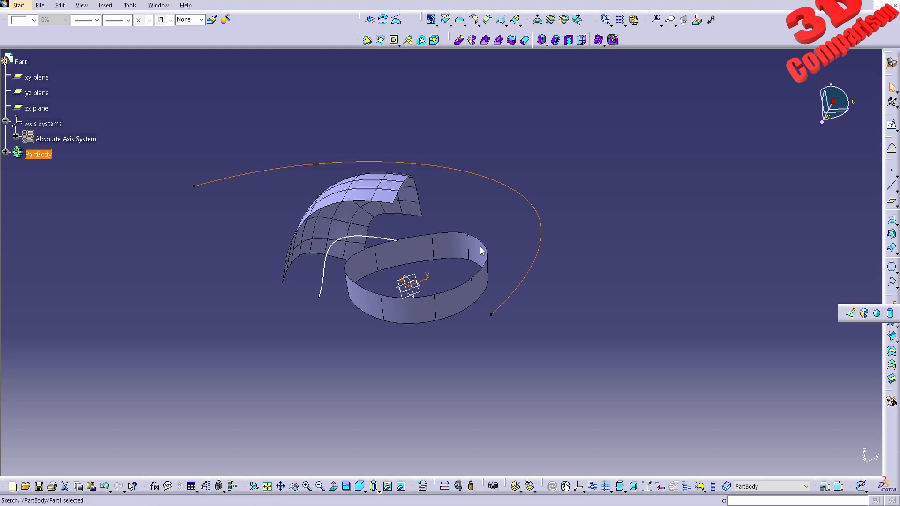
{"action": "left_click", "coordinate": [854, 318]}
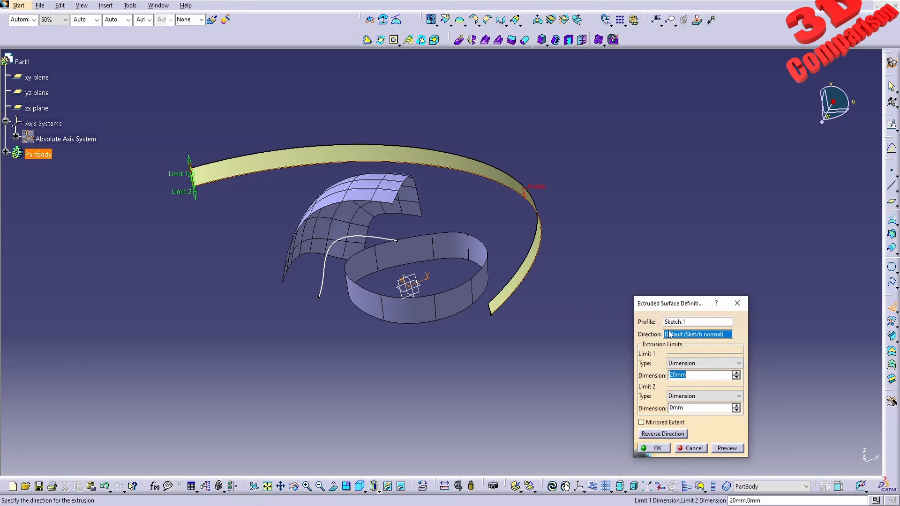
{"action": "middle_click_drag", "start_coordinate": [426, 258], "coordinate": [367, 204]}
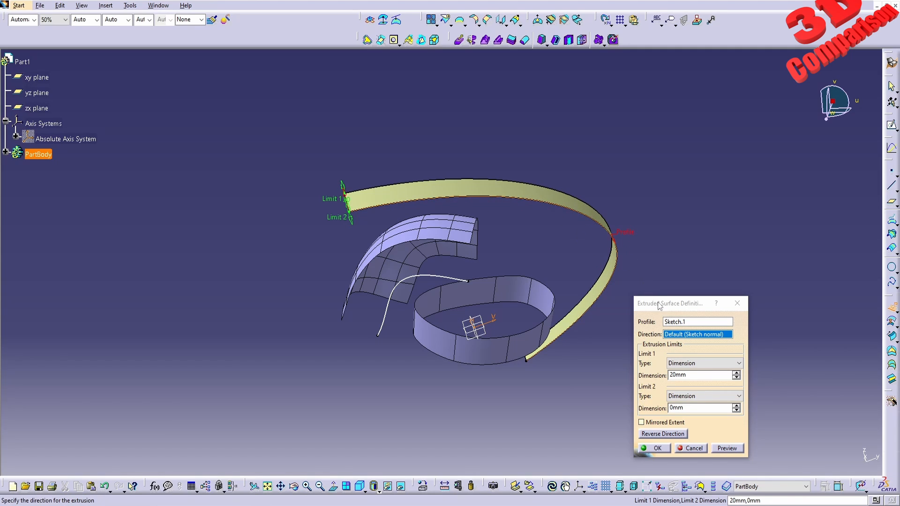
{"action": "middle_click_drag", "start_coordinate": [535, 223], "coordinate": [449, 335]}
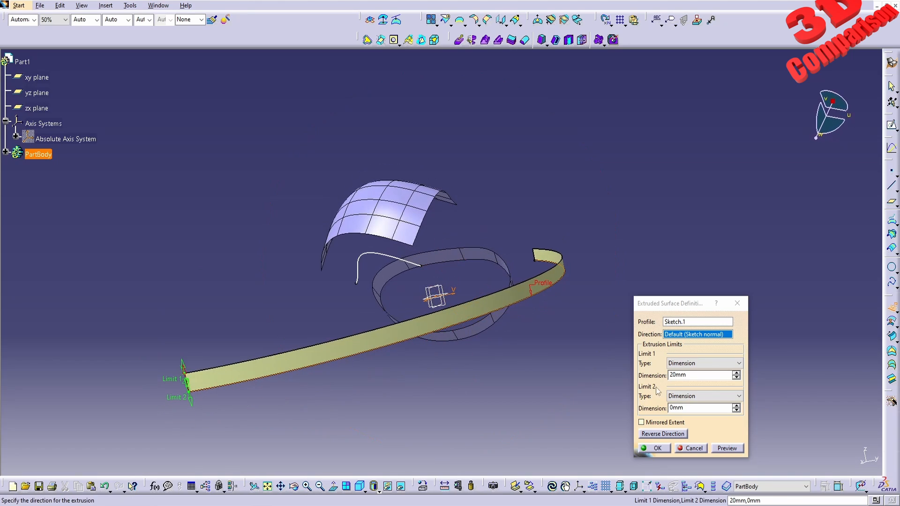
{"action": "double_click", "coordinate": [694, 376]}
{"action": "type", "text": "50"}
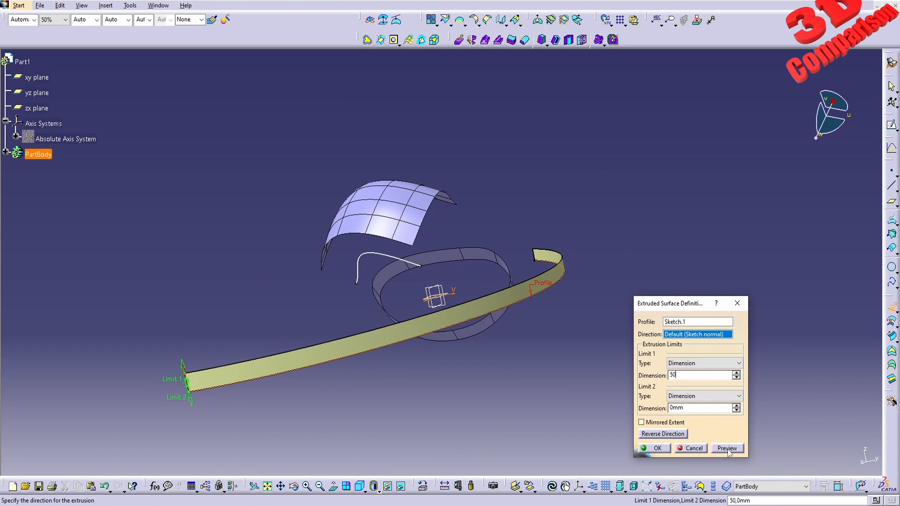
{"action": "left_click", "coordinate": [728, 449]}
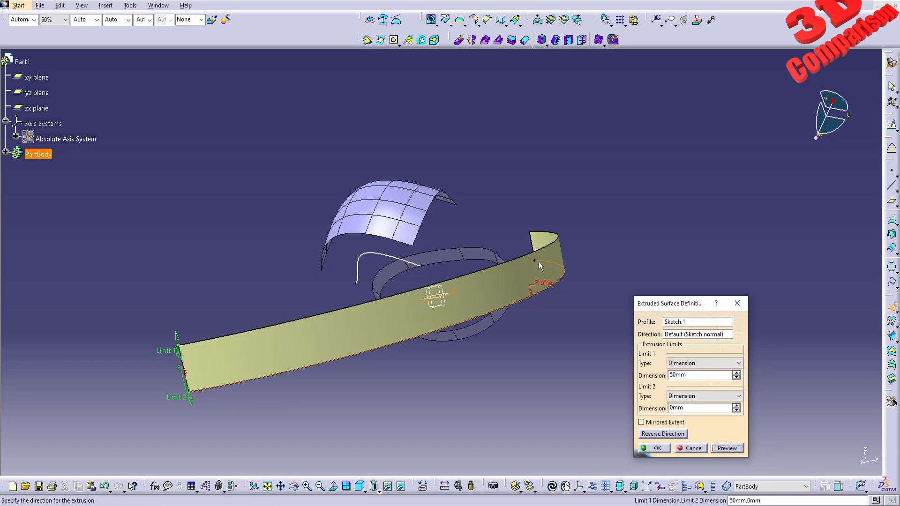
{"action": "left_click", "coordinate": [690, 448]}
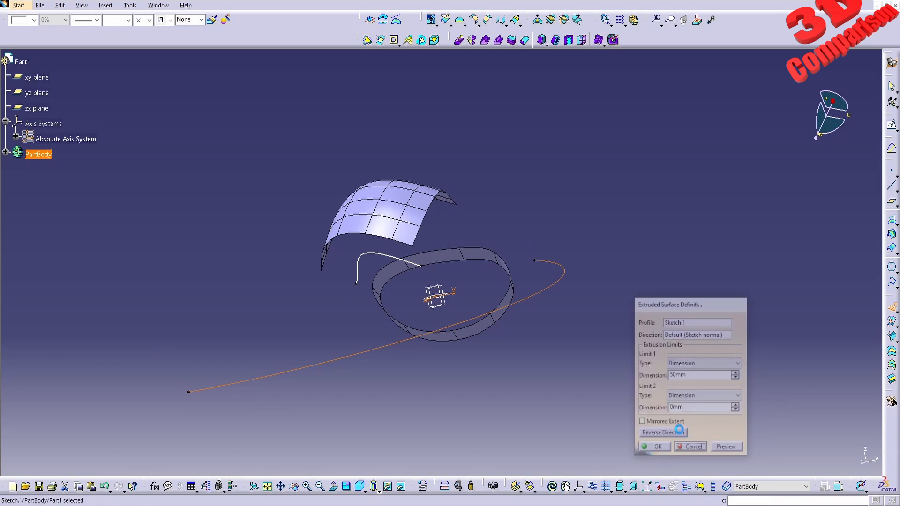
Select the spline sketch and switch back to the Imagine & Shape workbench
{"action": "left_click", "coordinate": [342, 353]}
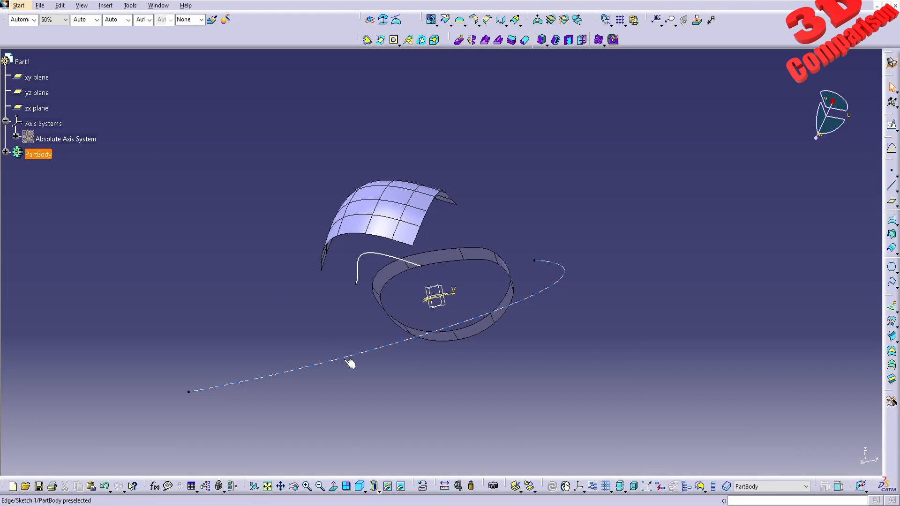
{"action": "left_click", "coordinate": [19, 6]}
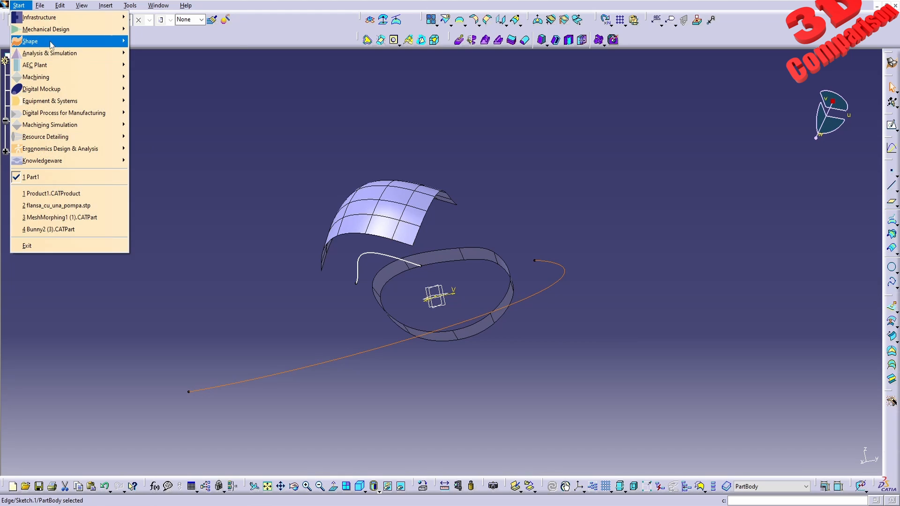
{"action": "mouse_move", "coordinate": [47, 42]}
{"action": "left_click", "coordinate": [162, 77]}
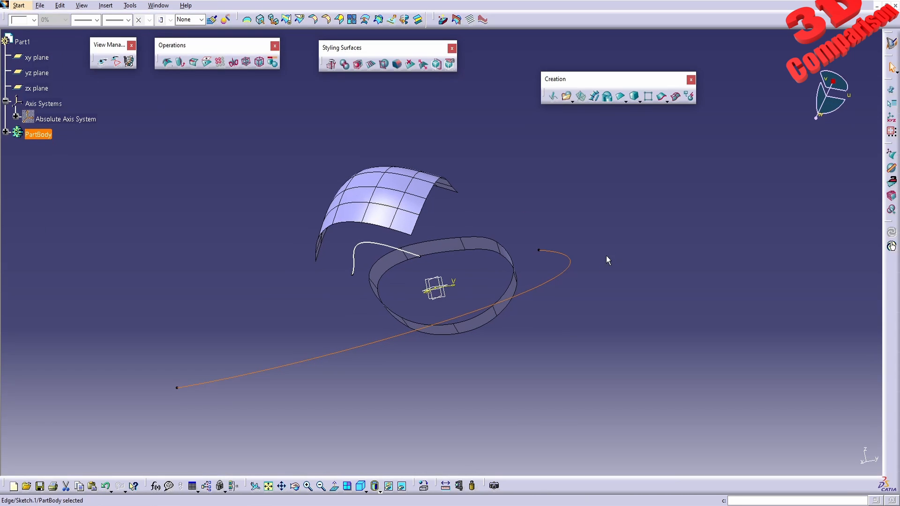
Try to use the selected spline sketch as the profile of an extruded subdivision surface
{"action": "left_click", "coordinate": [662, 97]}
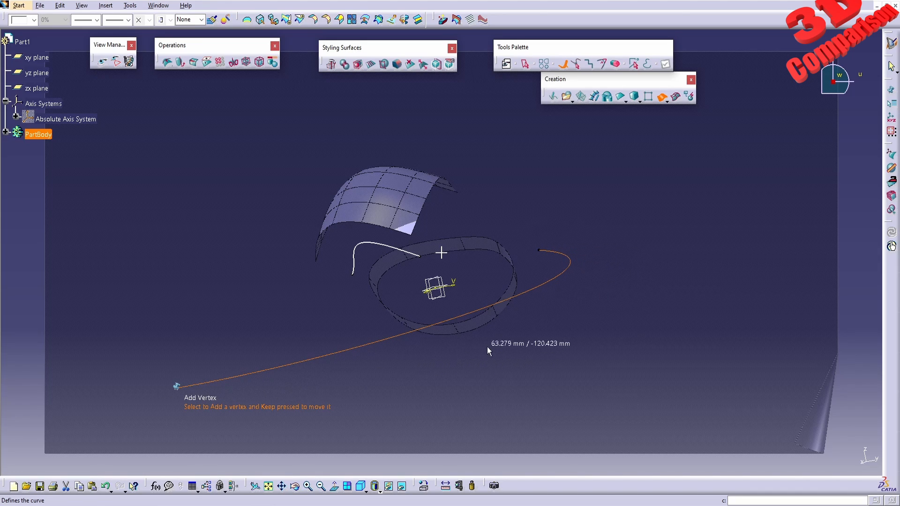
{"action": "key", "text": "Escape"}
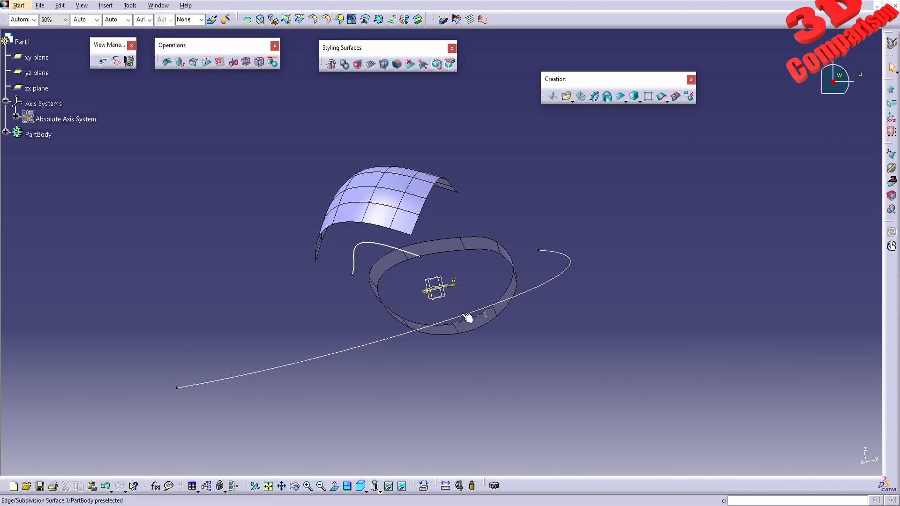
{"action": "middle_click_drag", "start_coordinate": [468, 316], "coordinate": [376, 308]}
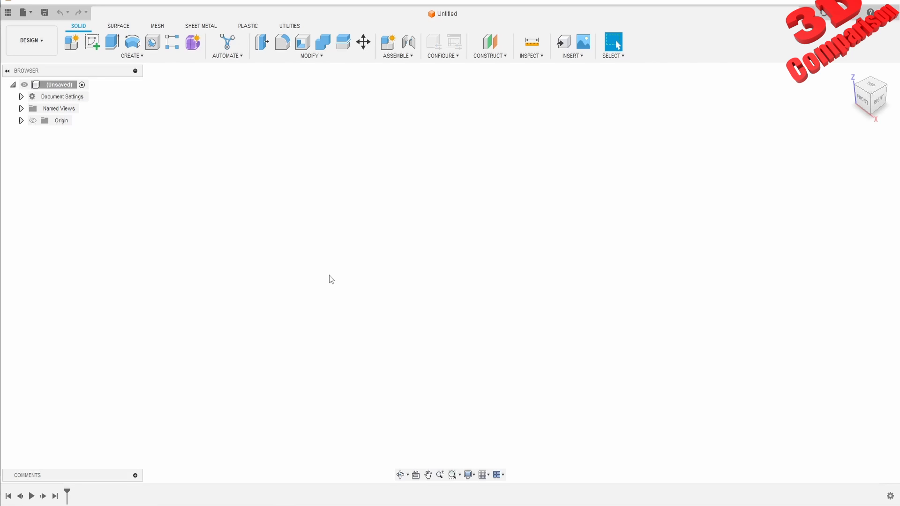
Switch to Fusion 360, create a form in the empty design and start a sketch on the horizontal XY plane
{"action": "left_click", "coordinate": [199, 47]}
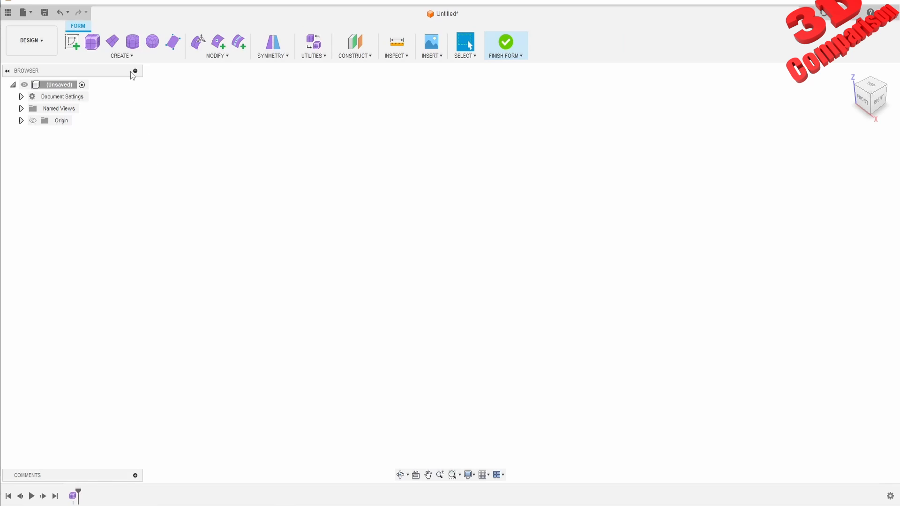
{"action": "left_click", "coordinate": [132, 57]}
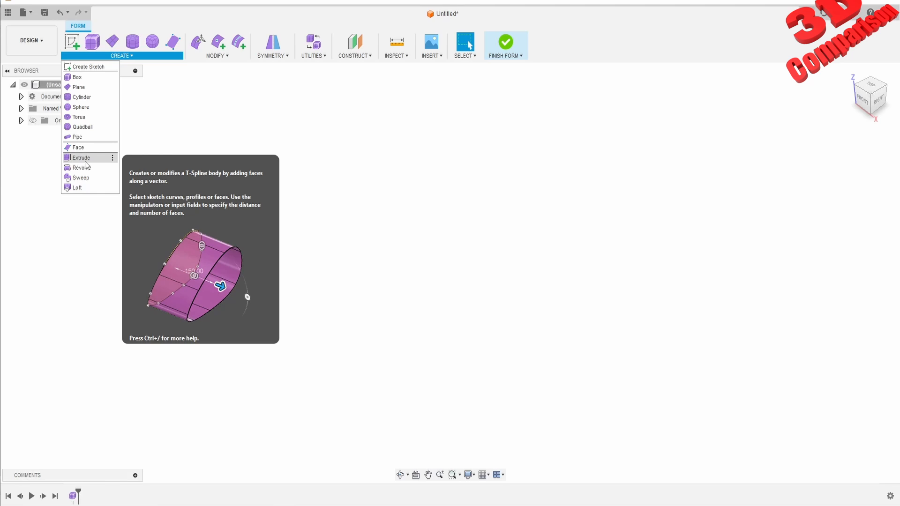
{"action": "left_click", "coordinate": [92, 67]}
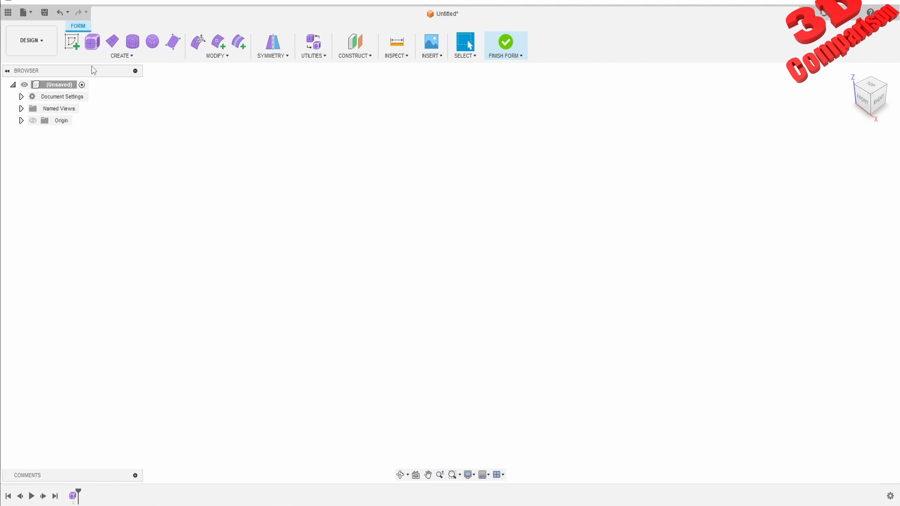
{"action": "left_click", "coordinate": [505, 272]}
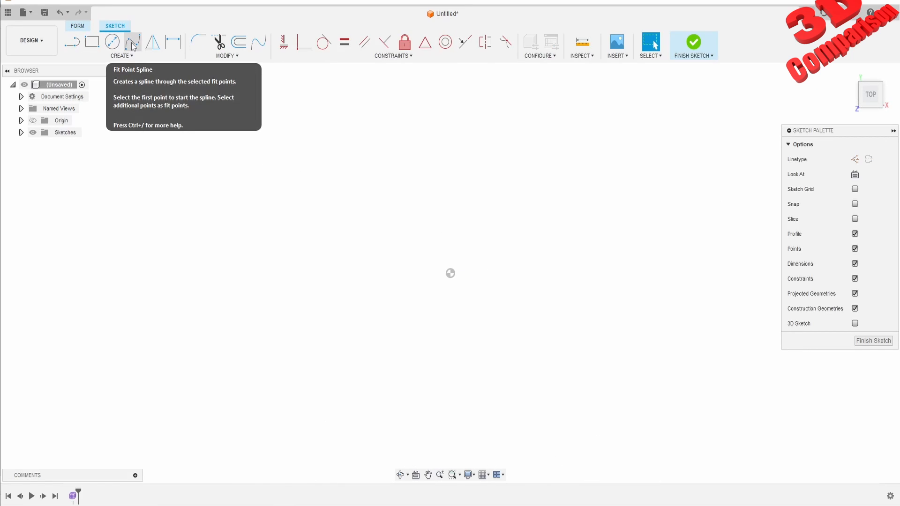
Sketch an open fit point spline through five points arching over the origin, and finish the sketch
{"action": "left_click", "coordinate": [132, 45]}
{"action": "left_click", "coordinate": [200, 324]}
{"action": "left_click", "coordinate": [288, 216]}
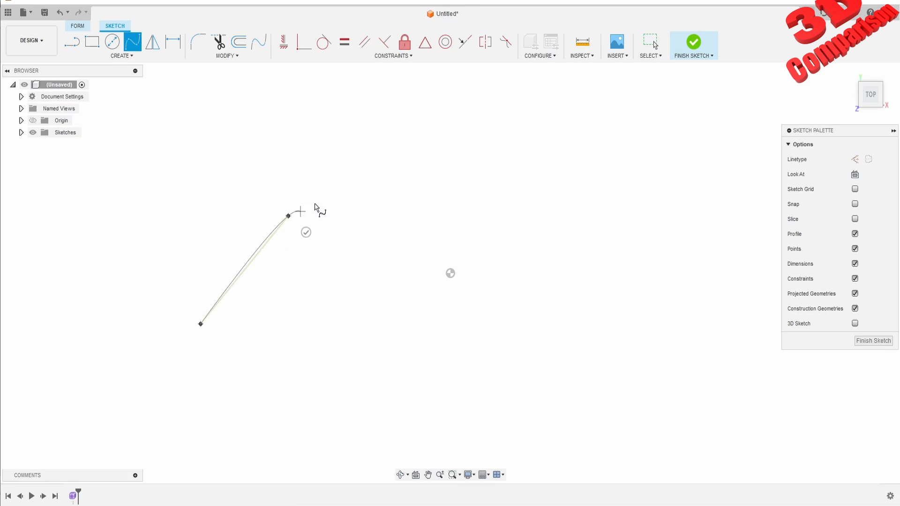
{"action": "left_click", "coordinate": [429, 152]}
{"action": "left_click", "coordinate": [592, 158]}
{"action": "left_click", "coordinate": [724, 207]}
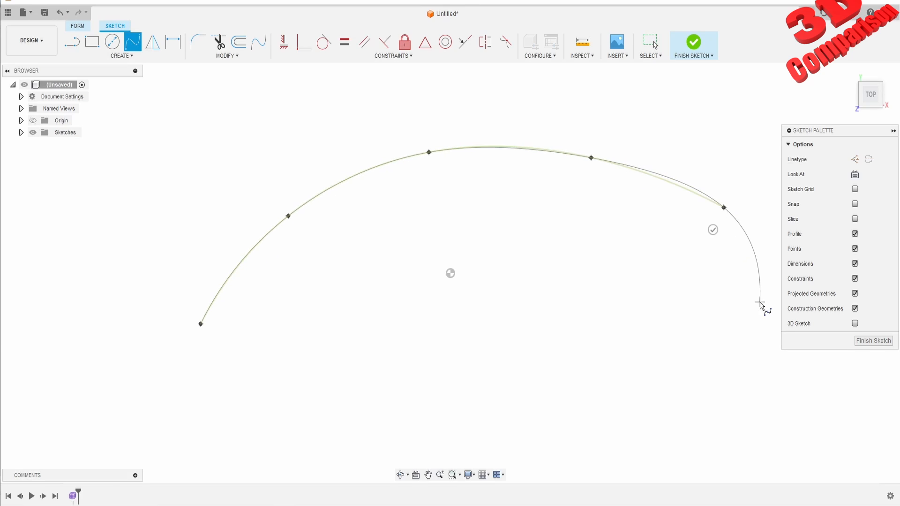
{"action": "left_click", "coordinate": [714, 229]}
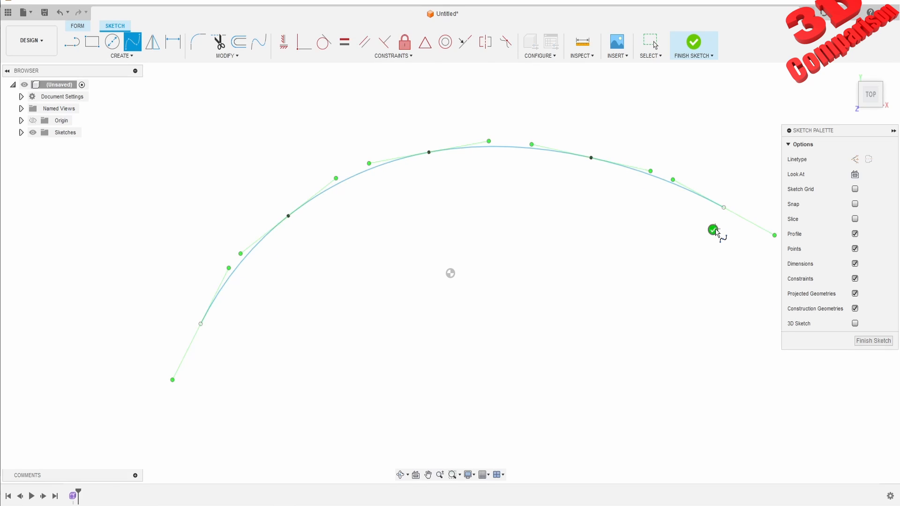
{"action": "left_click", "coordinate": [698, 58]}
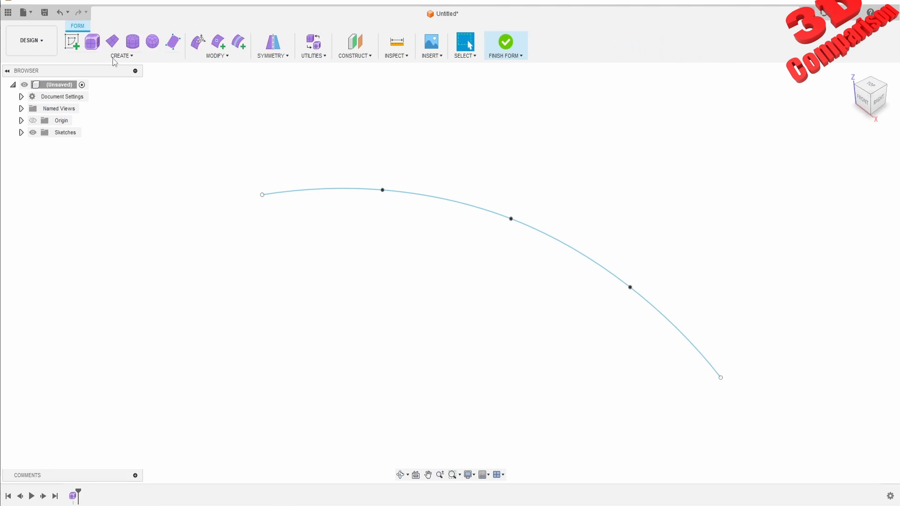
Extrude the spline as a T-Spline surface with a distance of 50 mm to one side
{"action": "left_click", "coordinate": [115, 56]}
{"action": "left_click", "coordinate": [612, 276]}
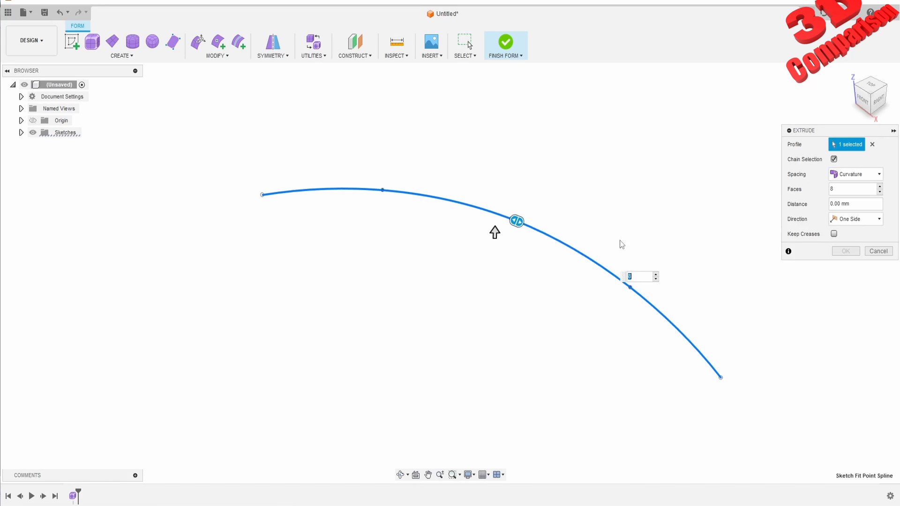
{"action": "left_click", "coordinate": [860, 205]}
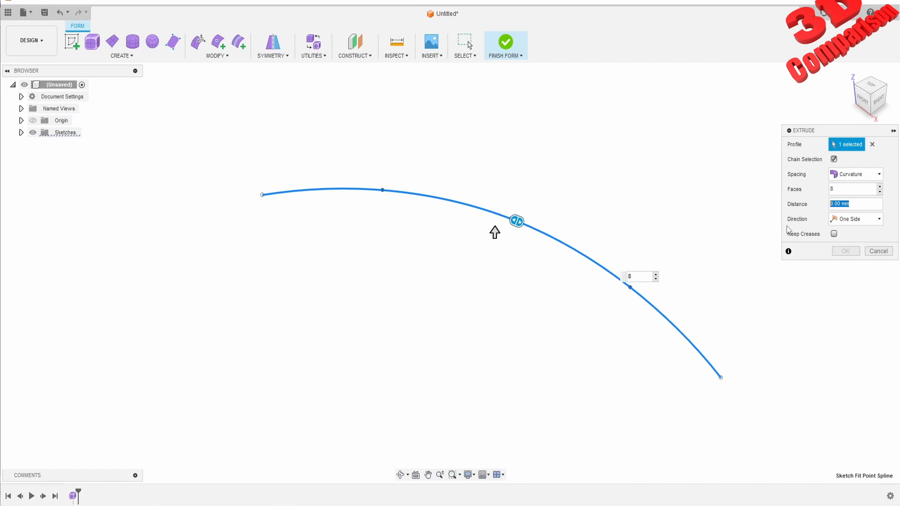
{"action": "type", "text": "50"}
{"action": "key", "text": "Tab"}
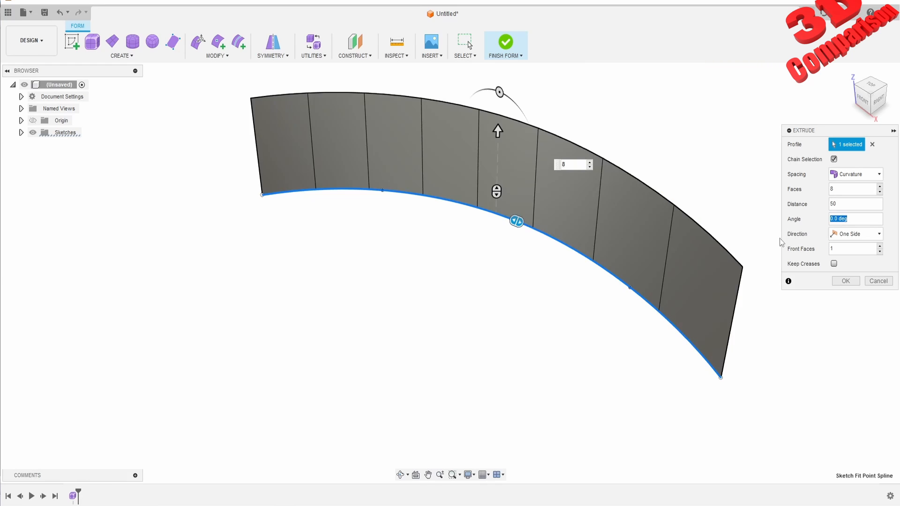
Set the extrusion's number of faces to 2 and examine the coarser surface from several angles
{"action": "middle_click_drag", "start_coordinate": [483, 250], "coordinate": [405, 277]}
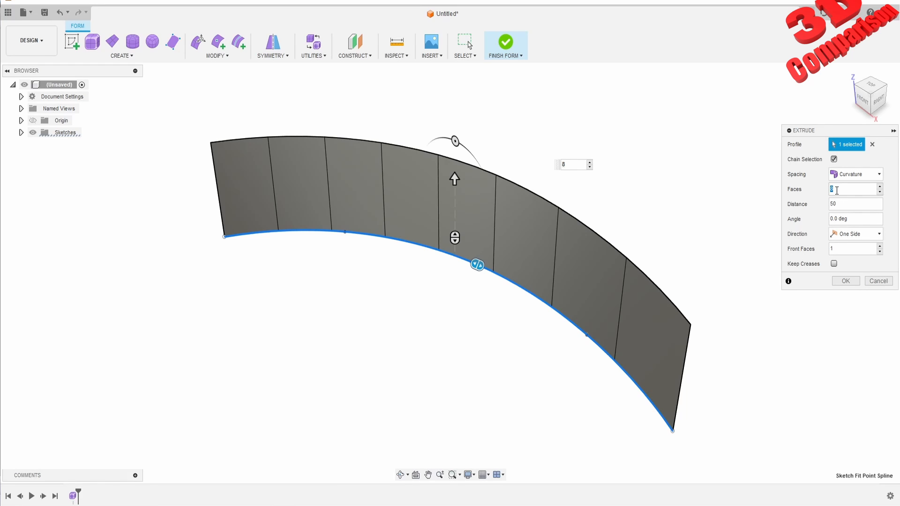
{"action": "type", "text": "2"}
{"action": "key", "text": "Tab"}
{"action": "middle_click_drag", "start_coordinate": [478, 179], "coordinate": [449, 223]}
{"action": "middle_click_drag", "start_coordinate": [453, 263], "coordinate": [161, 245], "text": "shift"}
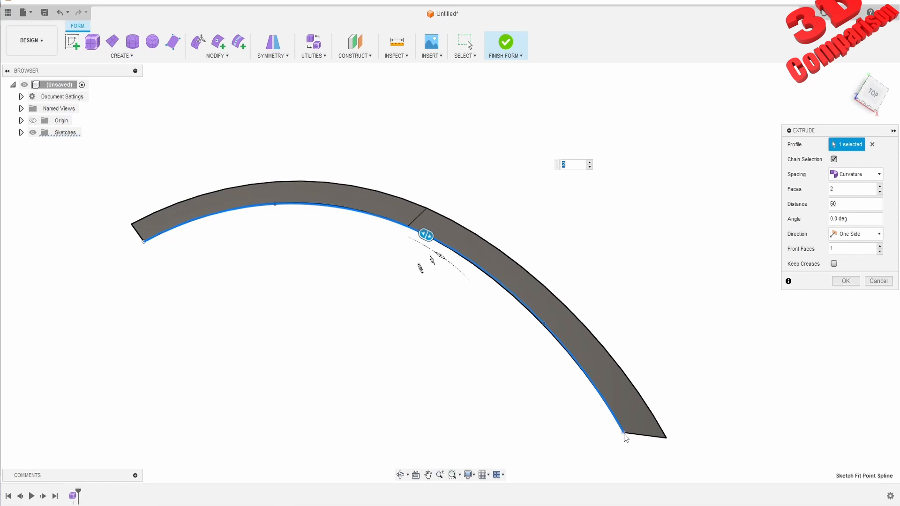
{"action": "middle_click_drag", "start_coordinate": [528, 290], "coordinate": [538, 249], "text": "shift"}
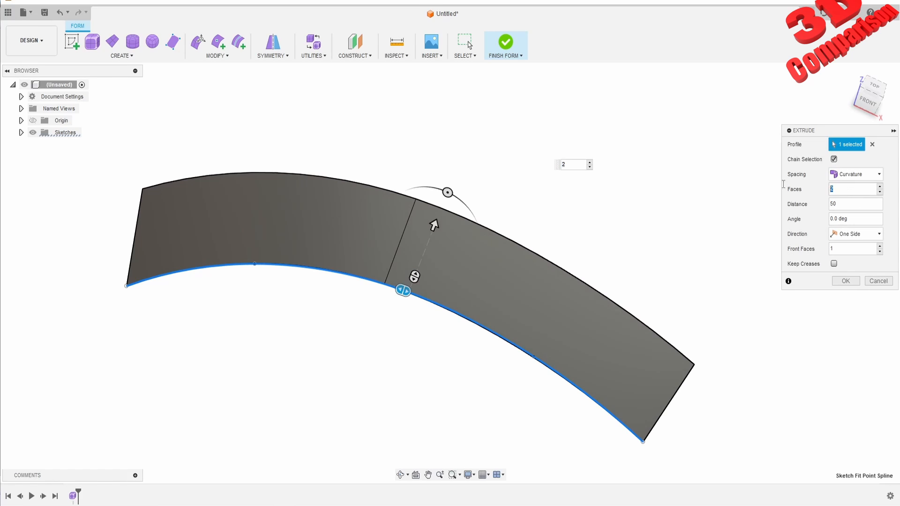
Set the extrusion's number of faces to 8 and confirm the surface
{"action": "key", "text": "Tab"}
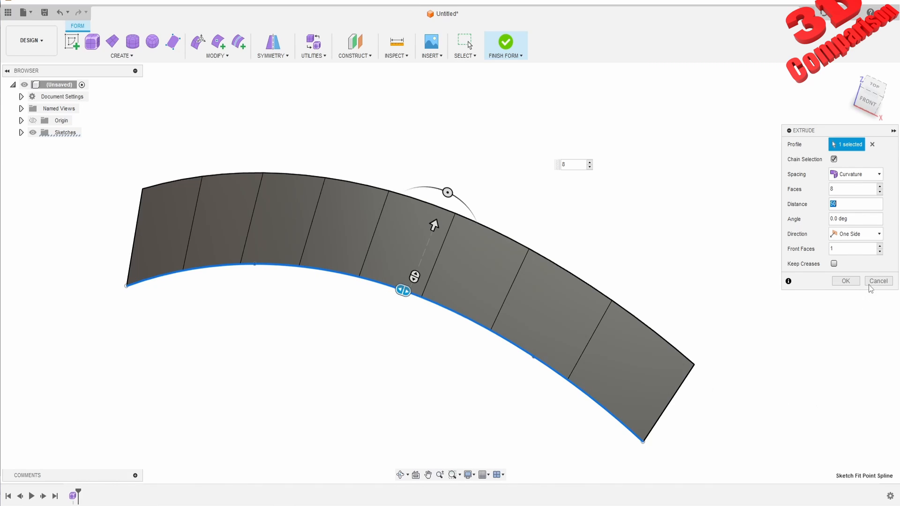
{"action": "left_click", "coordinate": [851, 286]}
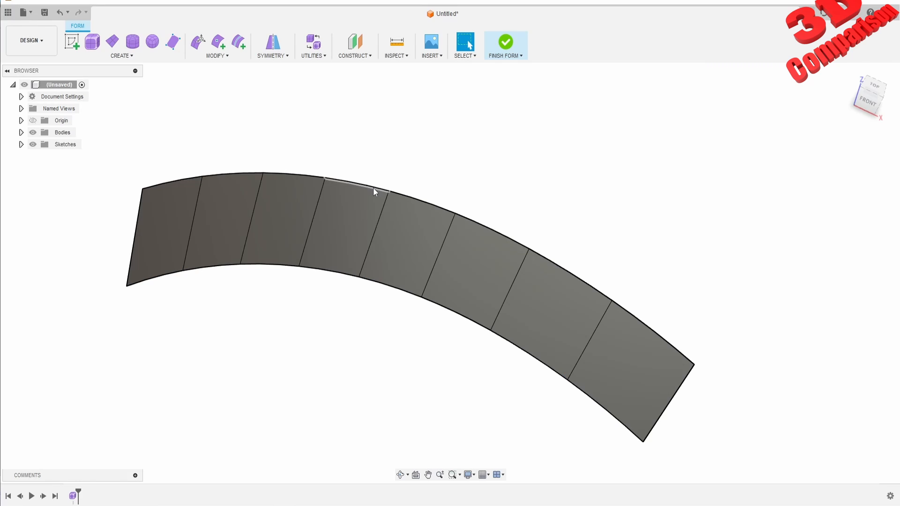
Use Edit Form to move the whole upper edge chain of the surface downward, shortening its height, and confirm
{"action": "left_click", "coordinate": [198, 42]}
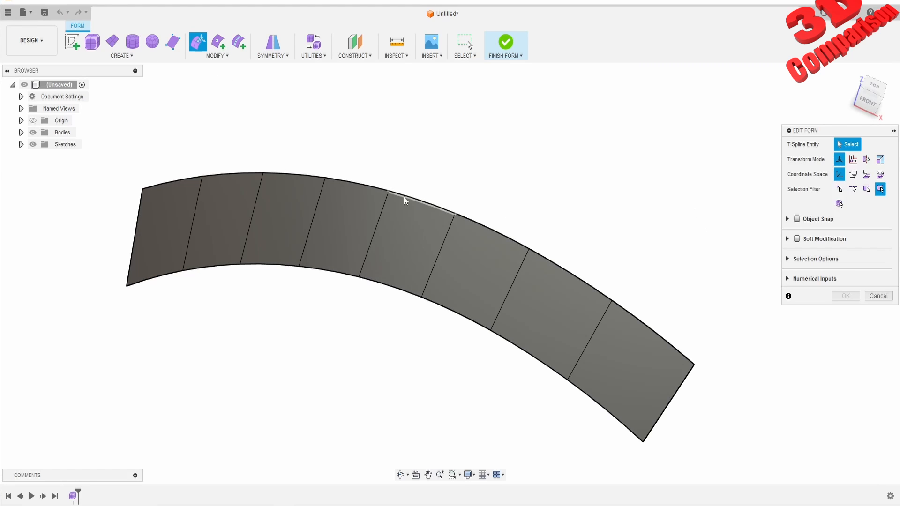
{"action": "double_click", "coordinate": [373, 190]}
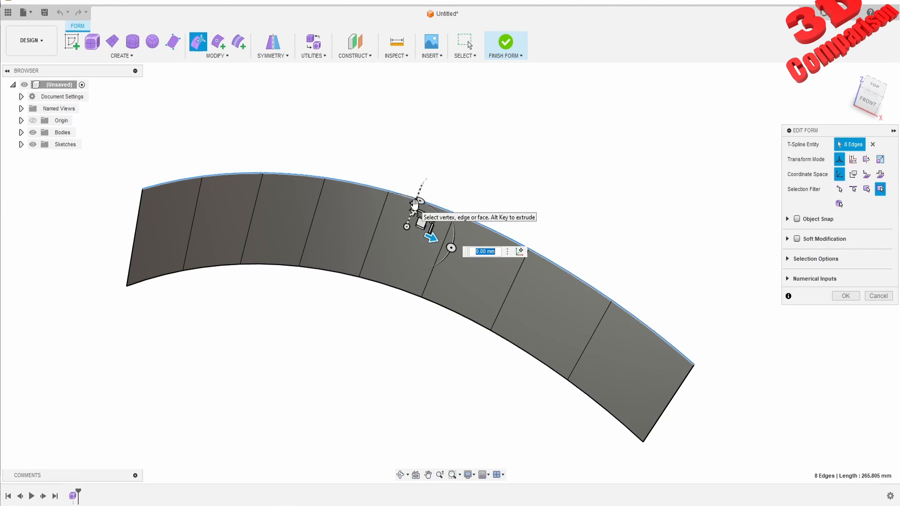
{"action": "mouse_move", "coordinate": [412, 214]}
{"action": "left_mouse_down"}
{"action": "mouse_move", "coordinate": [428, 201]}
{"action": "mouse_move", "coordinate": [413, 225]}
{"action": "left_mouse_up"}
{"action": "left_click", "coordinate": [857, 300]}
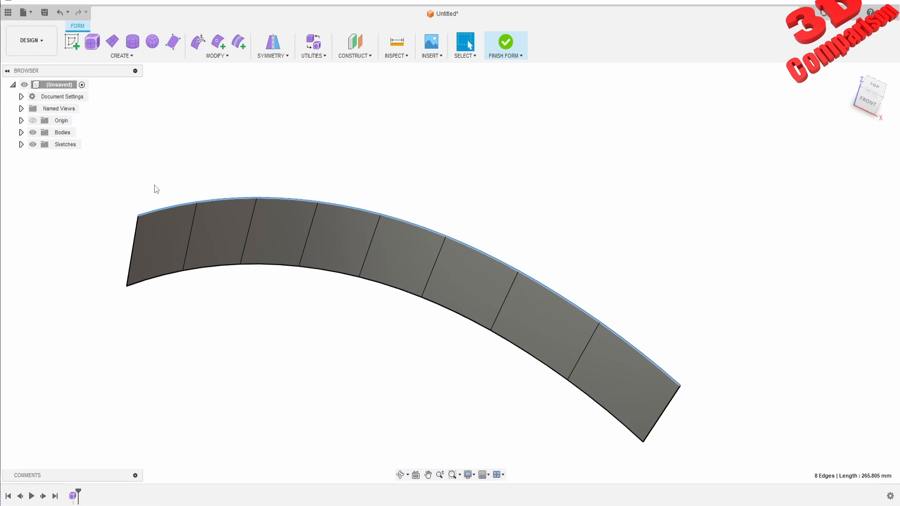
Hide the extruded T-Spline body and start a new sketch on the XY origin plane
{"action": "left_click", "coordinate": [21, 132]}
{"action": "left_click", "coordinate": [41, 144]}
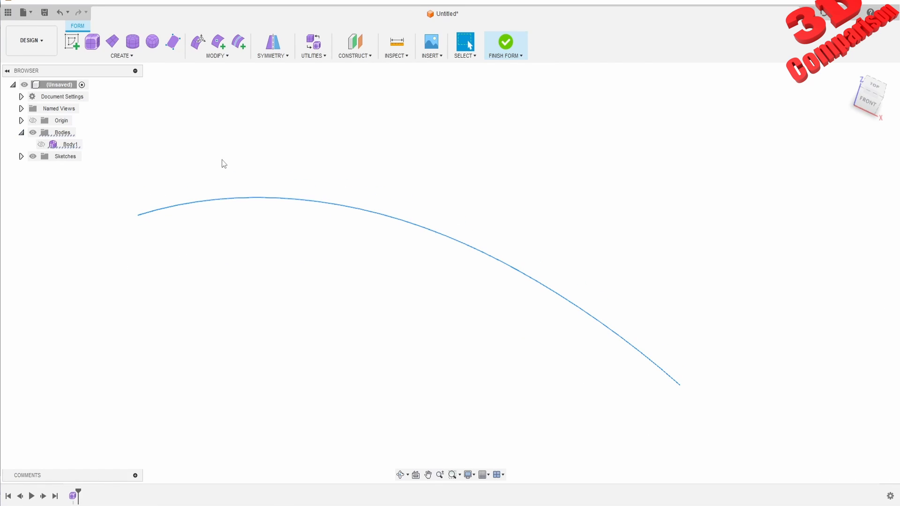
{"action": "left_click", "coordinate": [74, 43]}
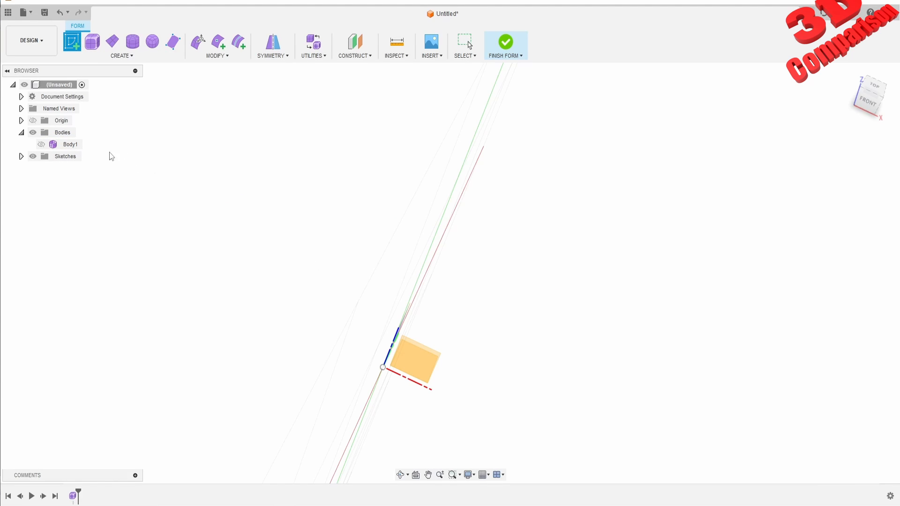
{"action": "left_click", "coordinate": [439, 358]}
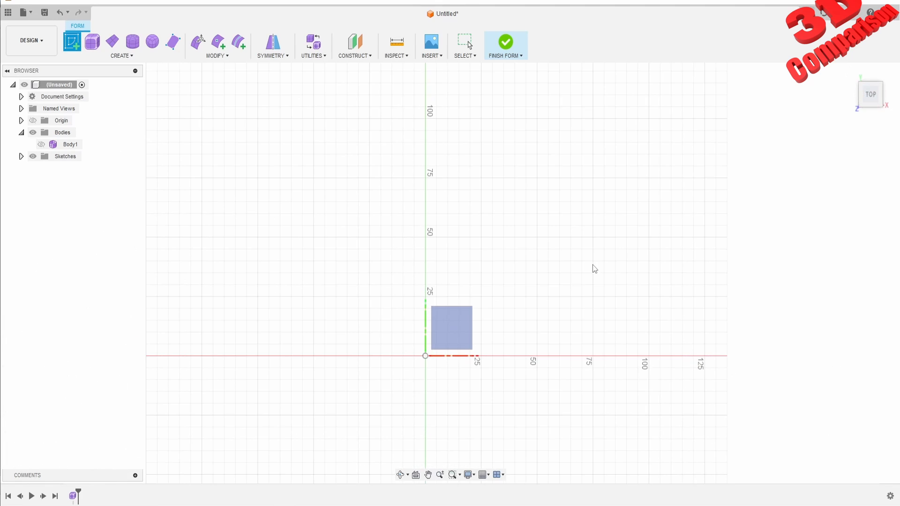
{"action": "left_click", "coordinate": [135, 57]}
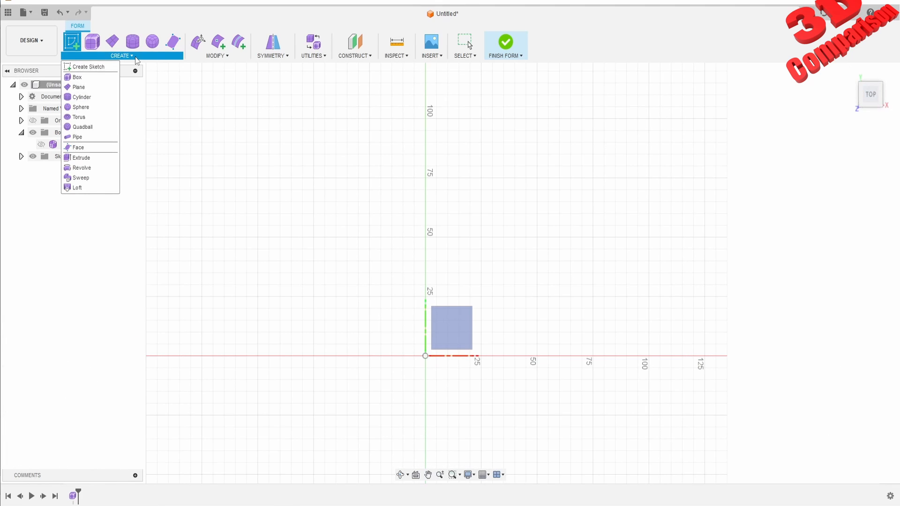
{"action": "left_click", "coordinate": [104, 66]}
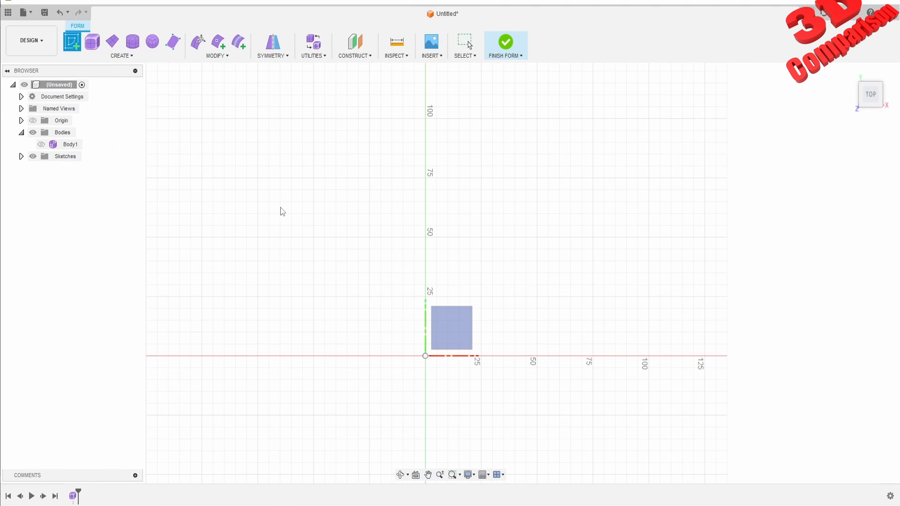
{"action": "left_click", "coordinate": [112, 57]}
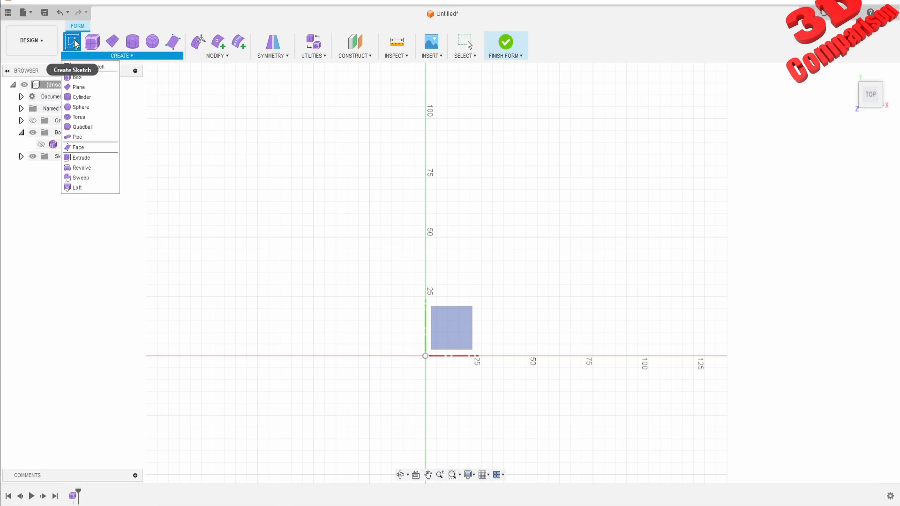
{"action": "left_click", "coordinate": [84, 67]}
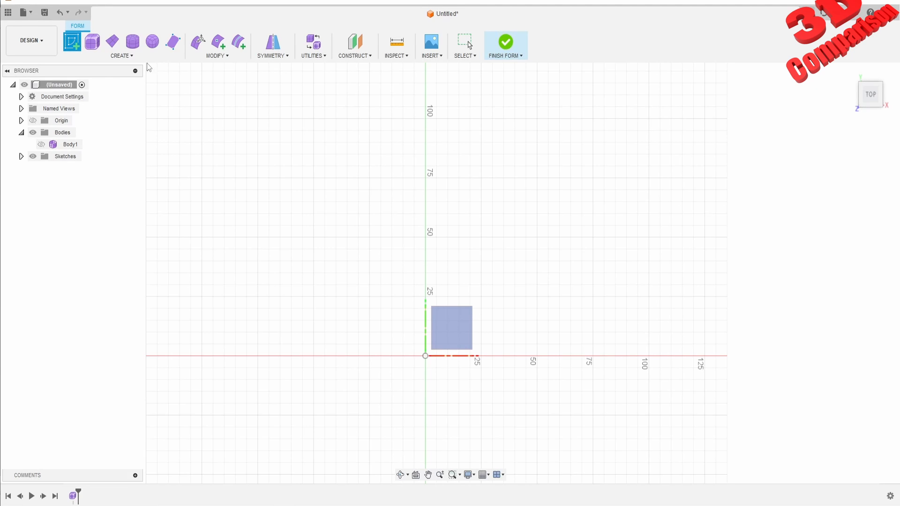
{"action": "left_click", "coordinate": [121, 55]}
{"action": "left_click", "coordinate": [21, 120]}
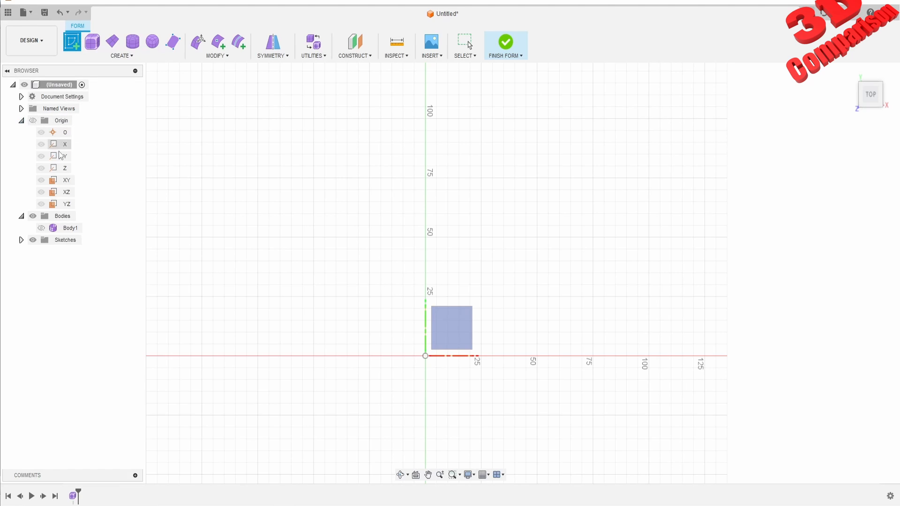
{"action": "left_click", "coordinate": [67, 181]}
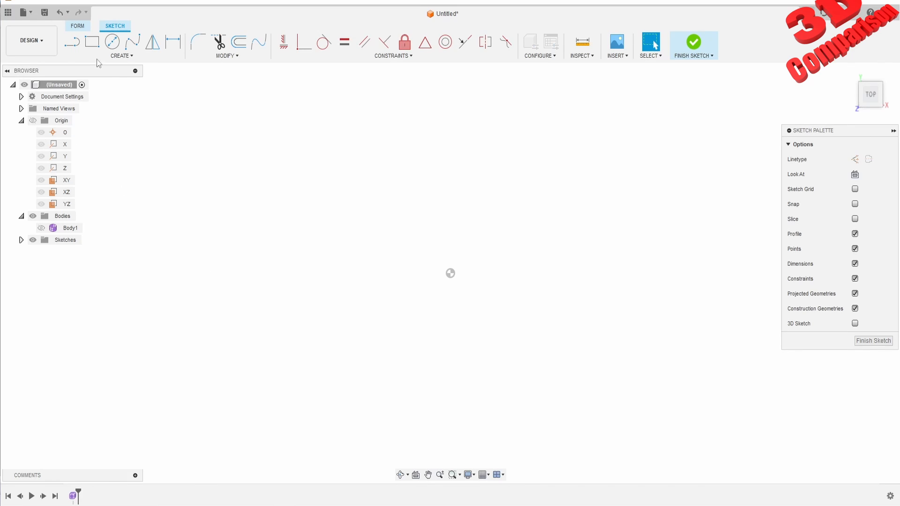
Sketch a closed, wavy fit point spline through 18 points, running around the origin and ending on its start point
{"action": "left_click", "coordinate": [130, 47]}
{"action": "left_click", "coordinate": [250, 220]}
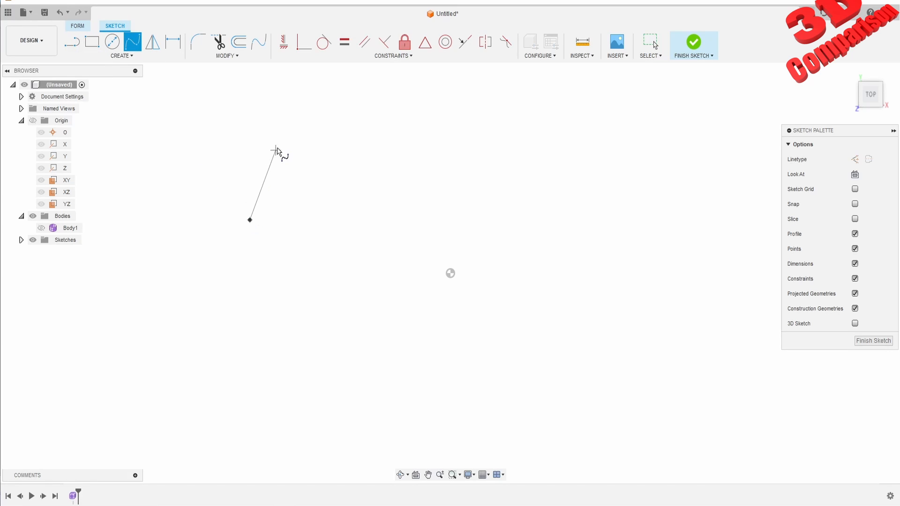
{"action": "left_click", "coordinate": [292, 130]}
{"action": "left_click", "coordinate": [399, 89]}
{"action": "left_click", "coordinate": [508, 132]}
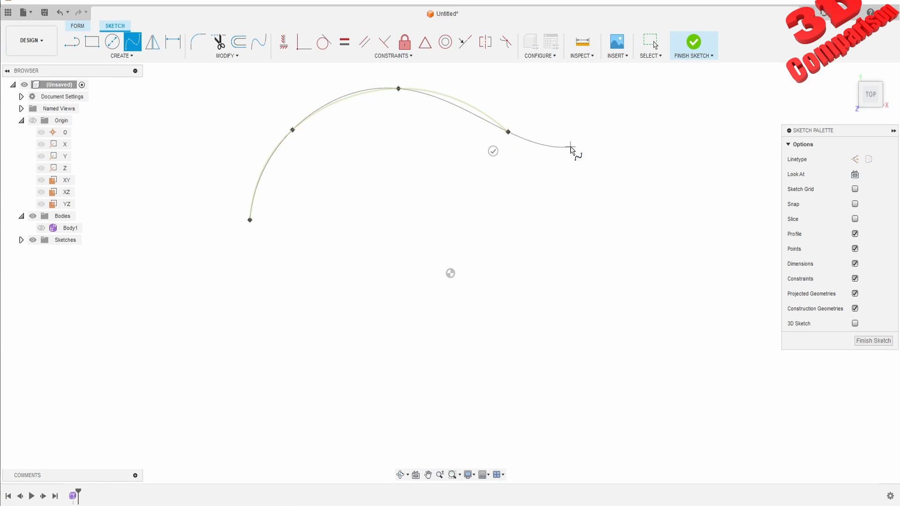
{"action": "left_click", "coordinate": [574, 141]}
{"action": "left_click", "coordinate": [614, 109]}
{"action": "left_click", "coordinate": [669, 88]}
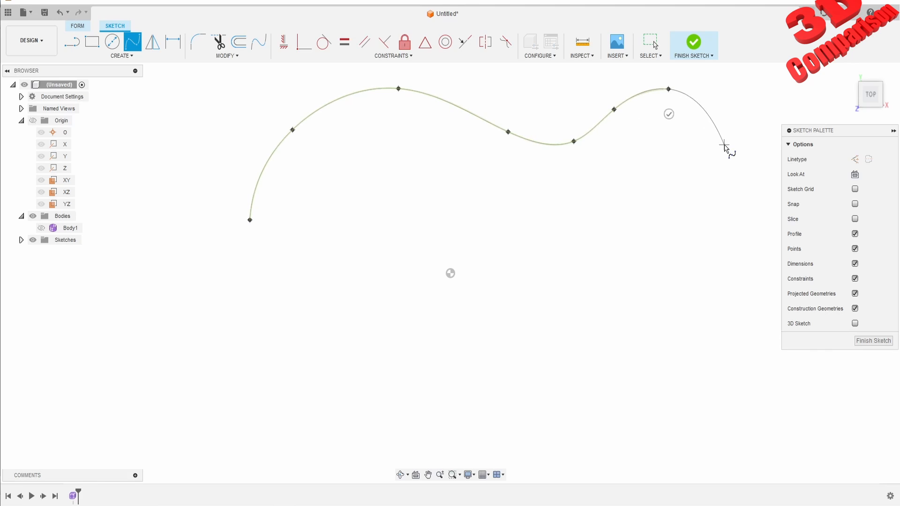
{"action": "left_click", "coordinate": [724, 144]}
{"action": "left_click", "coordinate": [714, 220]}
{"action": "left_click", "coordinate": [667, 271]}
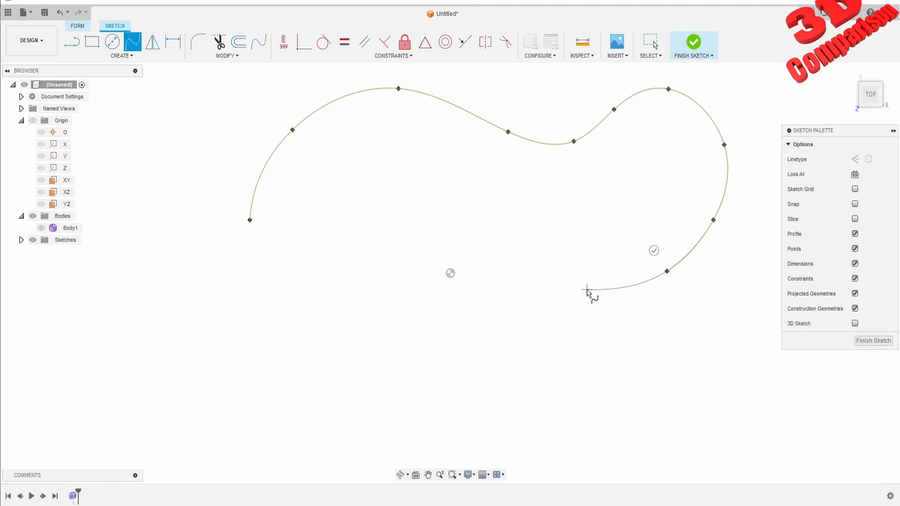
{"action": "left_click", "coordinate": [588, 290]}
{"action": "left_click", "coordinate": [507, 232]}
{"action": "left_click", "coordinate": [426, 248]}
{"action": "left_click", "coordinate": [444, 326]}
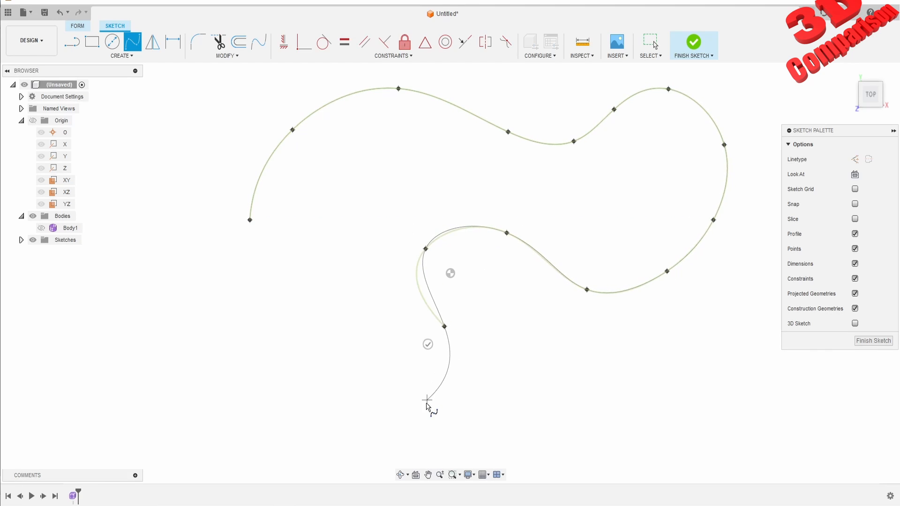
{"action": "left_click", "coordinate": [426, 404]}
{"action": "left_click", "coordinate": [334, 402]}
{"action": "left_click", "coordinate": [327, 324]}
{"action": "left_click", "coordinate": [306, 256]}
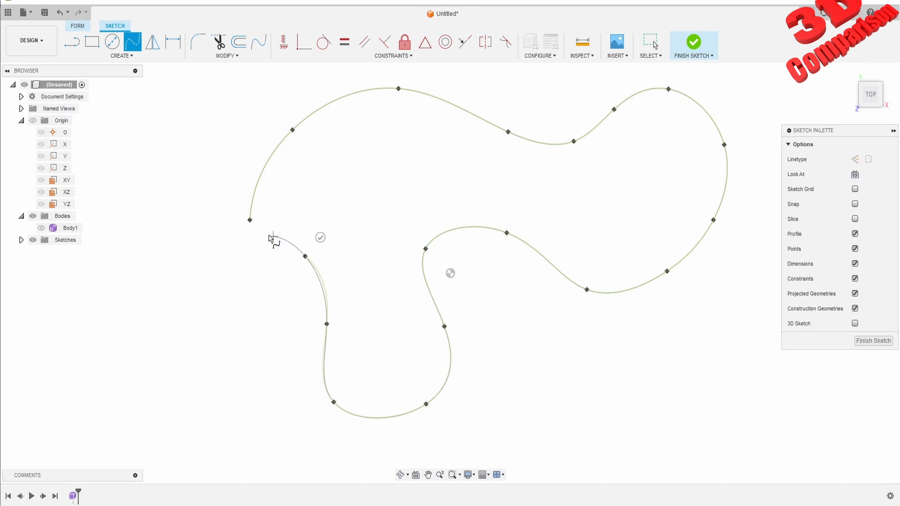
{"action": "left_click", "coordinate": [251, 221]}
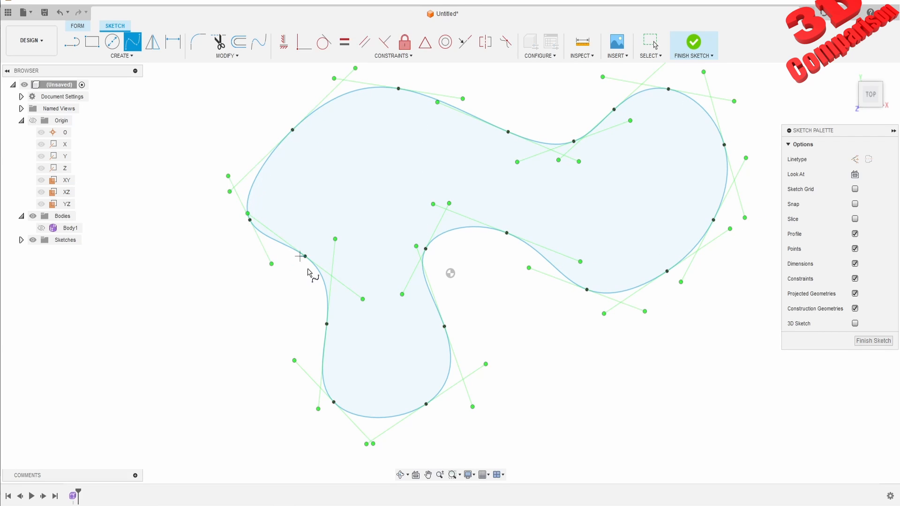
Finish the sketch and extrude the closed spline 50 mm to one side as a T-Spline surface with 30 faces
{"action": "left_click", "coordinate": [693, 37]}
{"action": "left_click", "coordinate": [129, 59]}
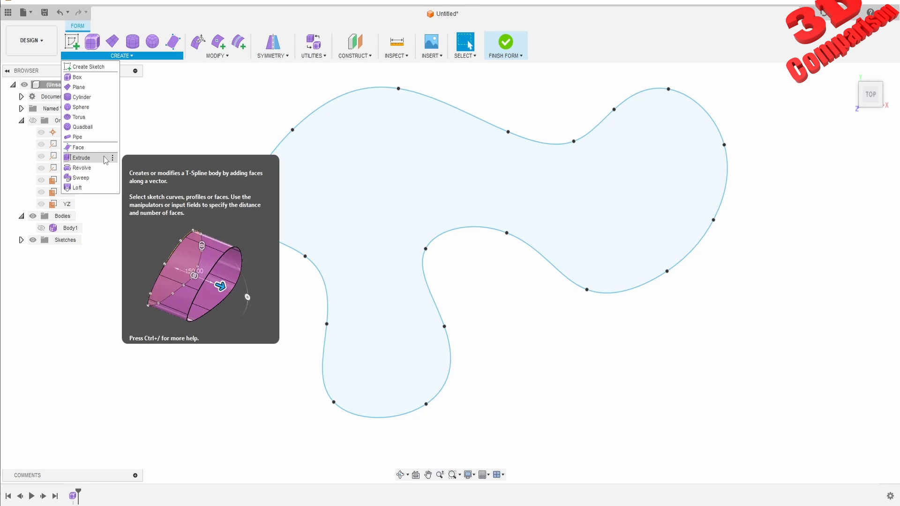
{"action": "left_click", "coordinate": [98, 157]}
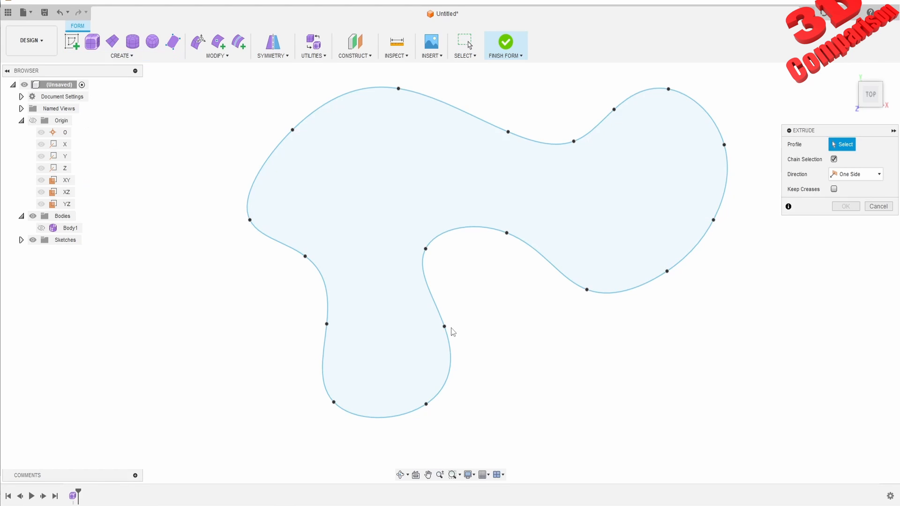
{"action": "left_click", "coordinate": [452, 234]}
{"action": "middle_click_drag", "start_coordinate": [479, 266], "coordinate": [473, 228], "text": "shift"}
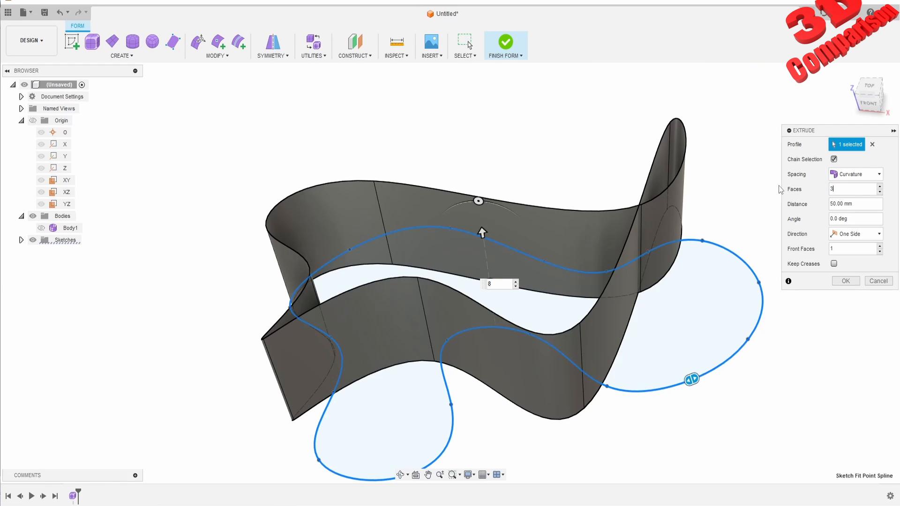
{"action": "type", "text": "0"}
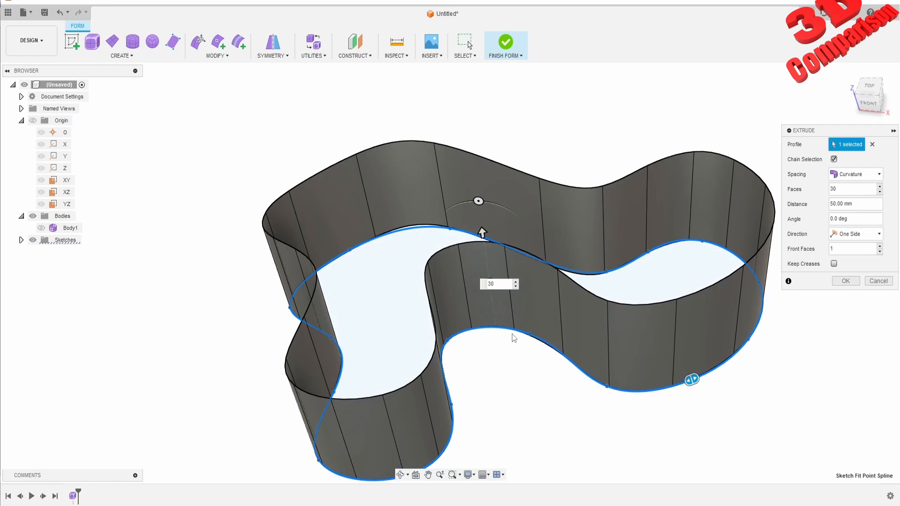
Check how closely the surface edge follows the sketch curve, set the number of faces to 50, and confirm the extrusion
{"action": "middle_click_drag", "start_coordinate": [493, 357], "coordinate": [489, 246], "text": "shift"}
{"action": "scroll", "coordinate": [315, 313], "scroll_direction": "up", "scroll_amount": 8}
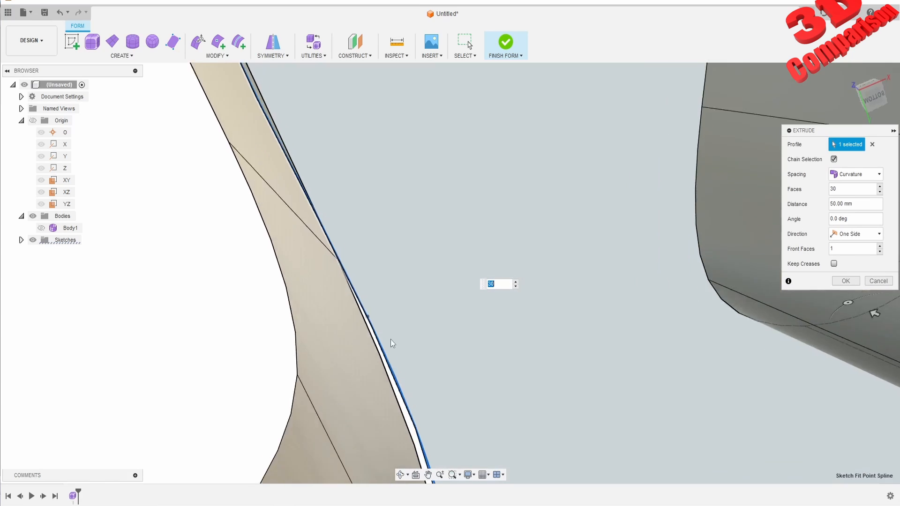
{"action": "scroll", "coordinate": [370, 325], "scroll_direction": "down", "scroll_amount": 5}
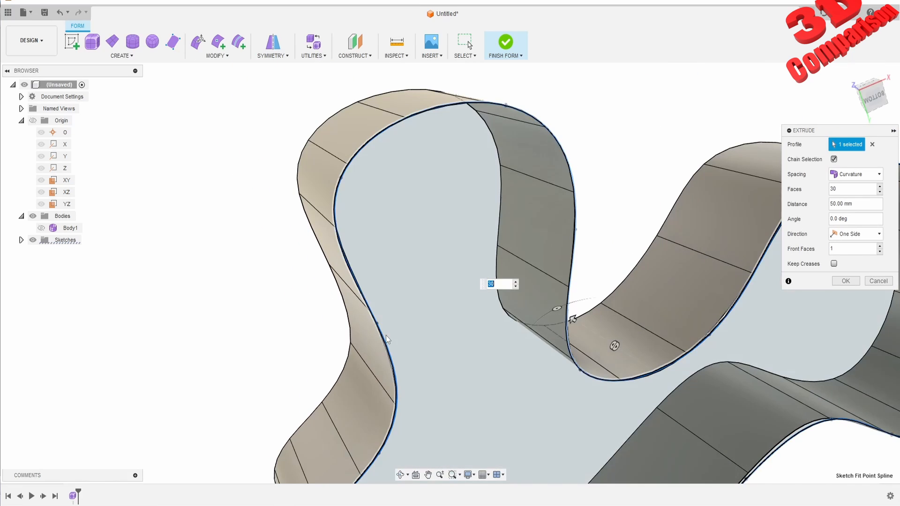
{"action": "middle_click_drag", "start_coordinate": [460, 345], "coordinate": [514, 264], "text": "shift"}
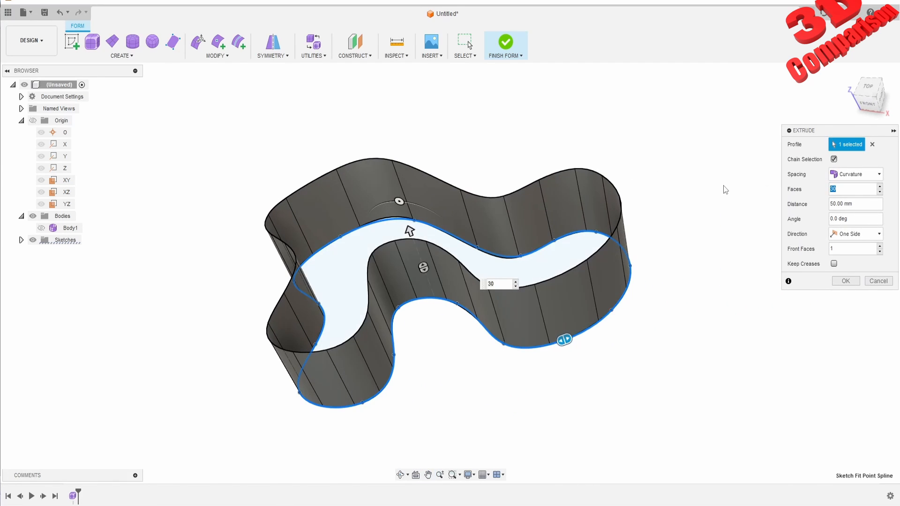
{"action": "key", "text": "Tab"}
{"action": "scroll", "coordinate": [415, 305], "scroll_direction": "up", "scroll_amount": 10}
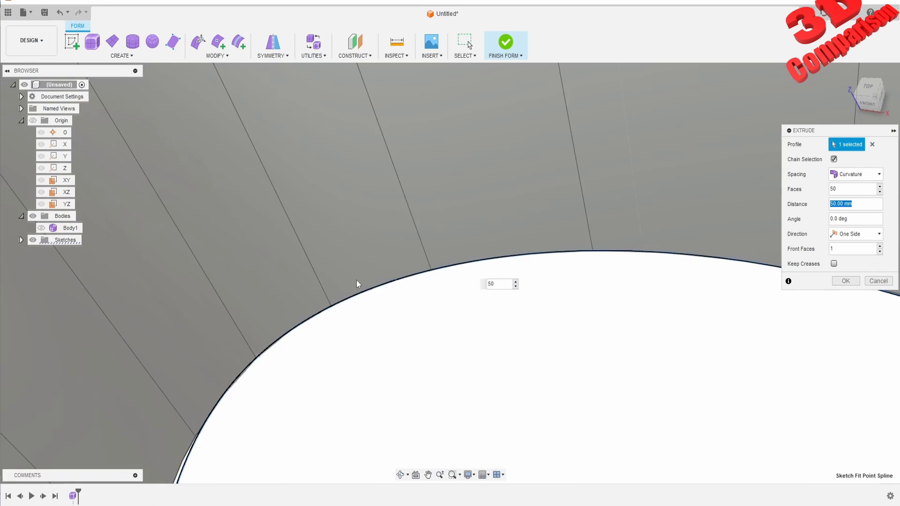
{"action": "scroll", "coordinate": [473, 273], "scroll_direction": "down", "scroll_amount": 10}
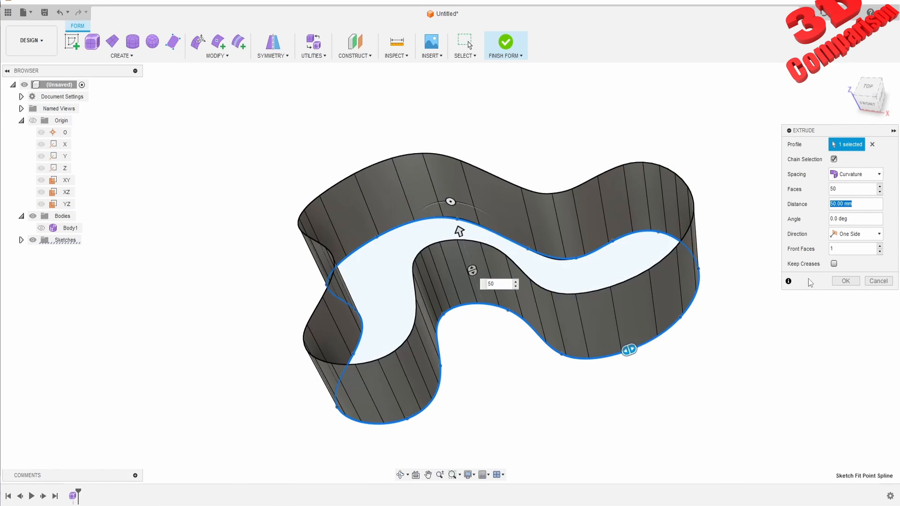
{"action": "left_click", "coordinate": [845, 280]}
{"action": "mouse_move", "coordinate": [495, 347]}
{"action": "middle_mouse_down"}
{"action": "mouse_move", "coordinate": [498, 317]}
{"action": "mouse_move", "coordinate": [501, 336]}
{"action": "middle_mouse_up"}
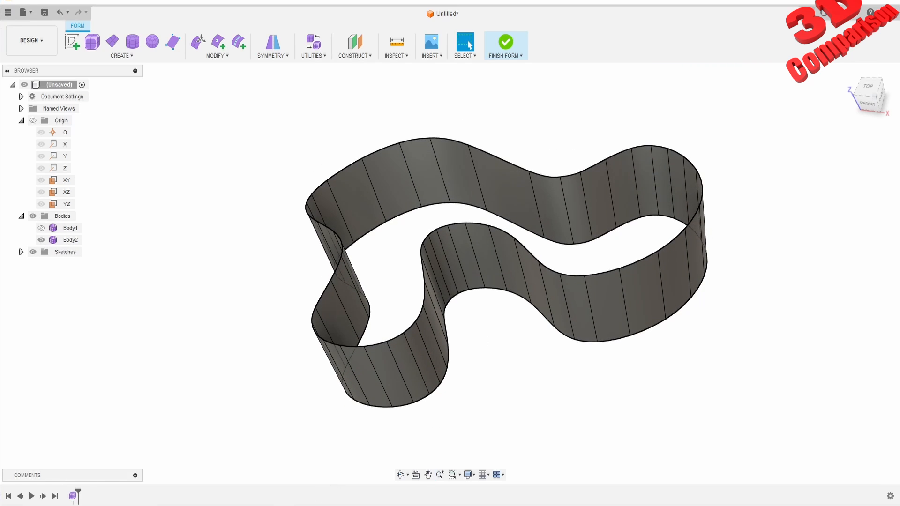
Switch to CATIA V5 to compare its extruded subdivision surfaces, and return to Fusion 360
{"action": "mouse_move", "coordinate": [263, 505]}
{"action": "left_click", "coordinate": [263, 488]}
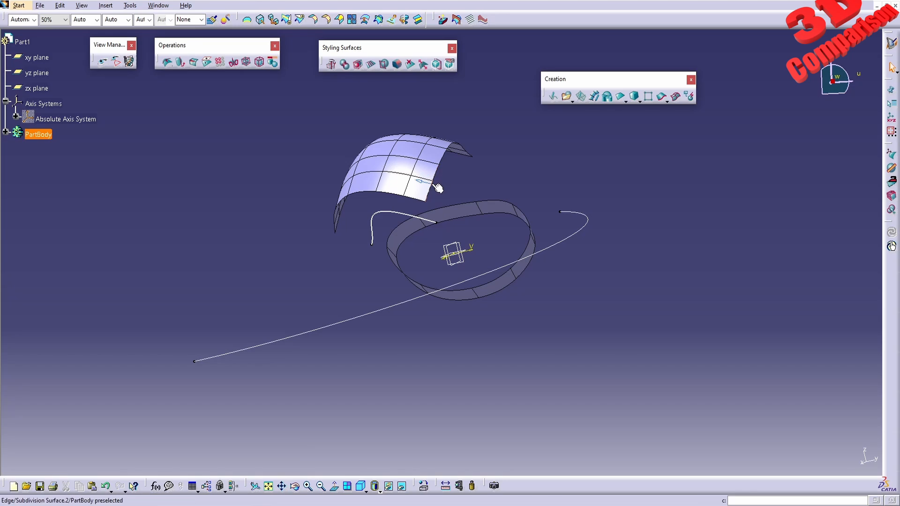
{"action": "mouse_move", "coordinate": [286, 504]}
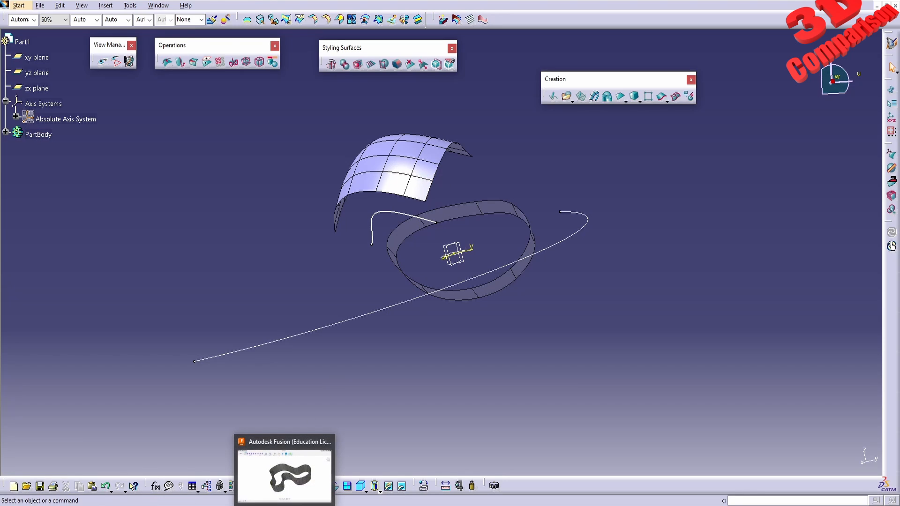
{"action": "left_click", "coordinate": [286, 474]}
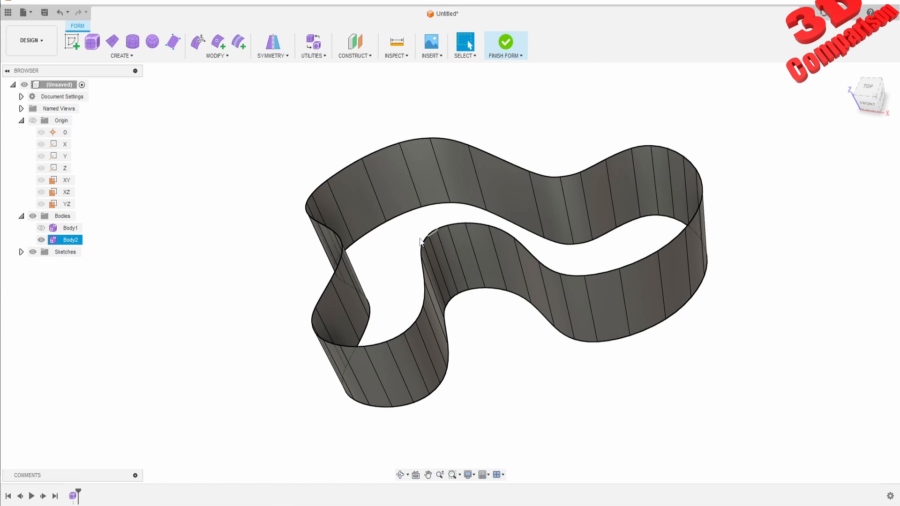
{"action": "left_click", "coordinate": [121, 55]}
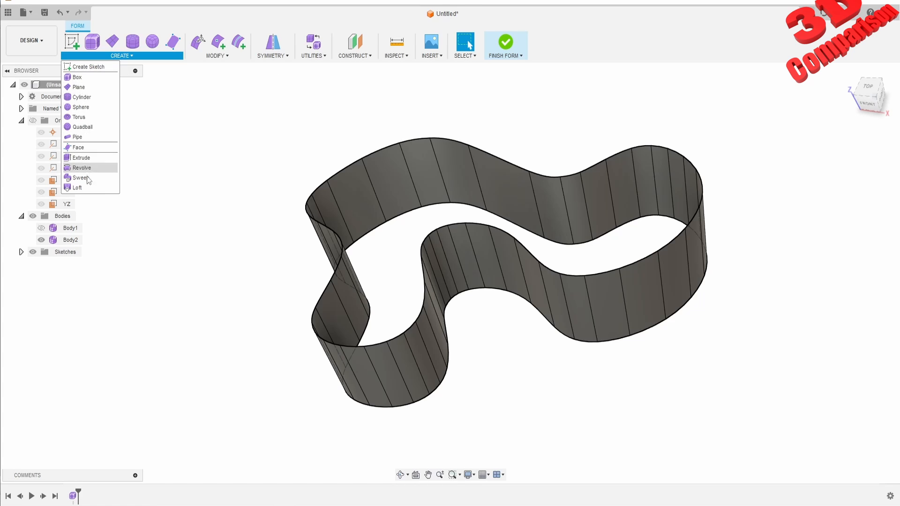
{"action": "left_click", "coordinate": [217, 56]}
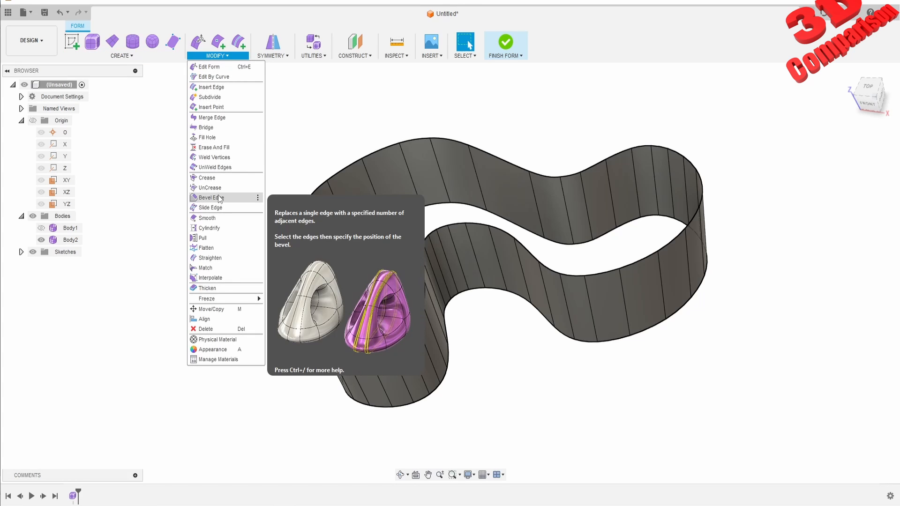